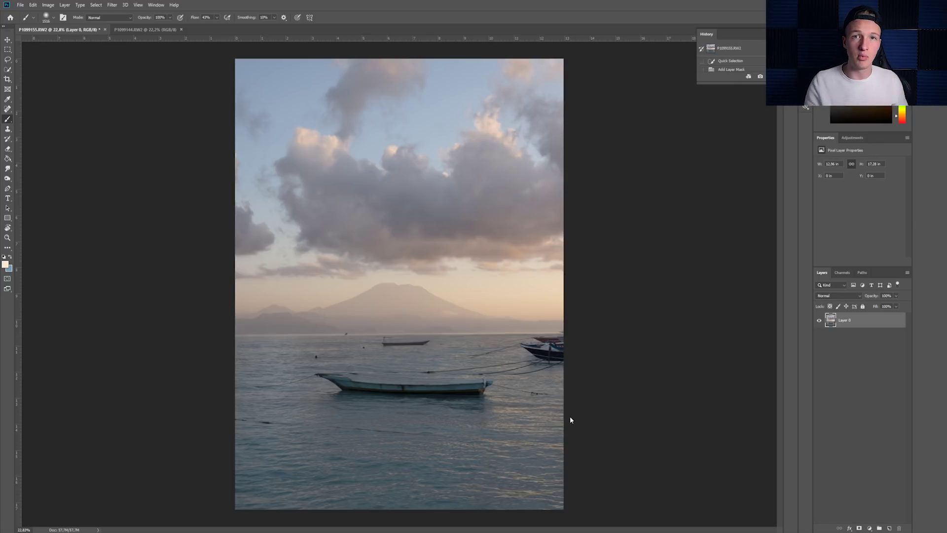
- Copy the photo P1099144.RW2 into the P1099155.RW2 boat photo as a new layer with the Move tool
click(145, 30)
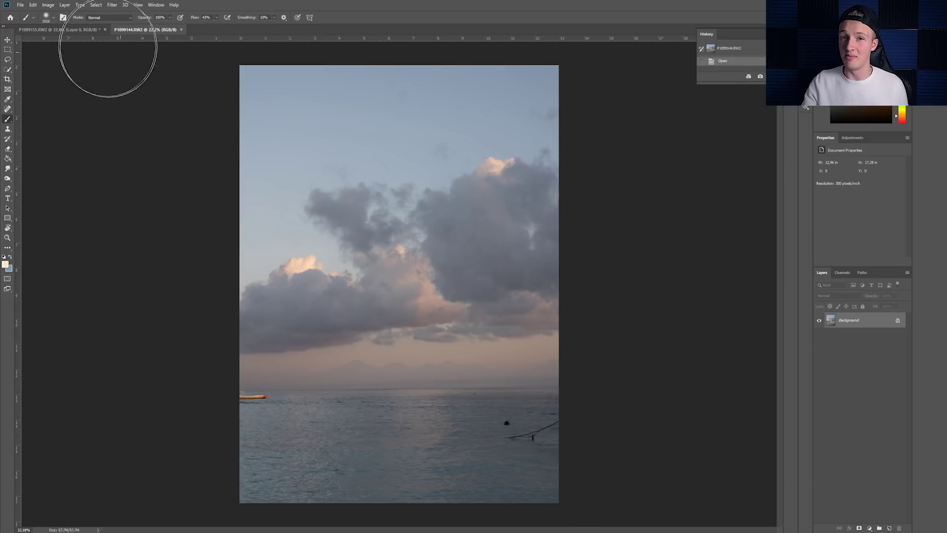
click(56, 29)
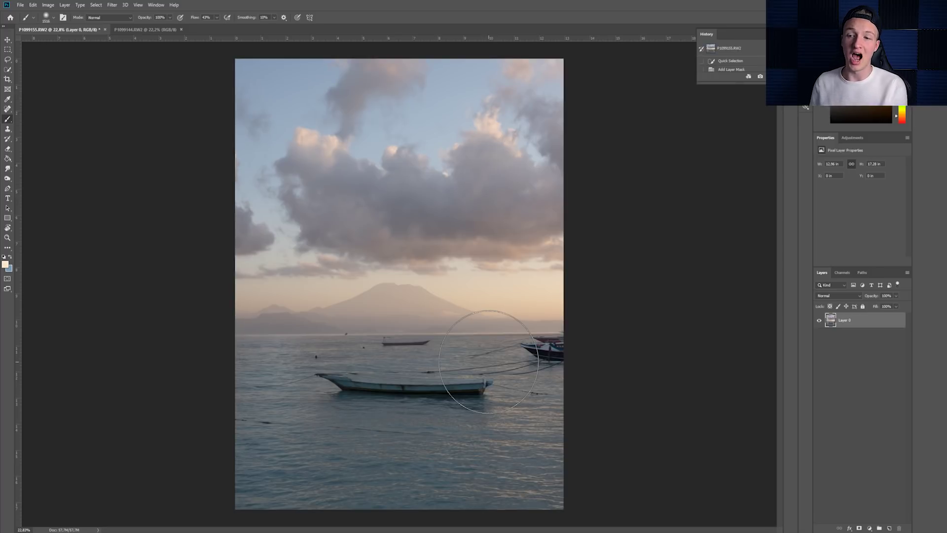
click(157, 30)
click(82, 30)
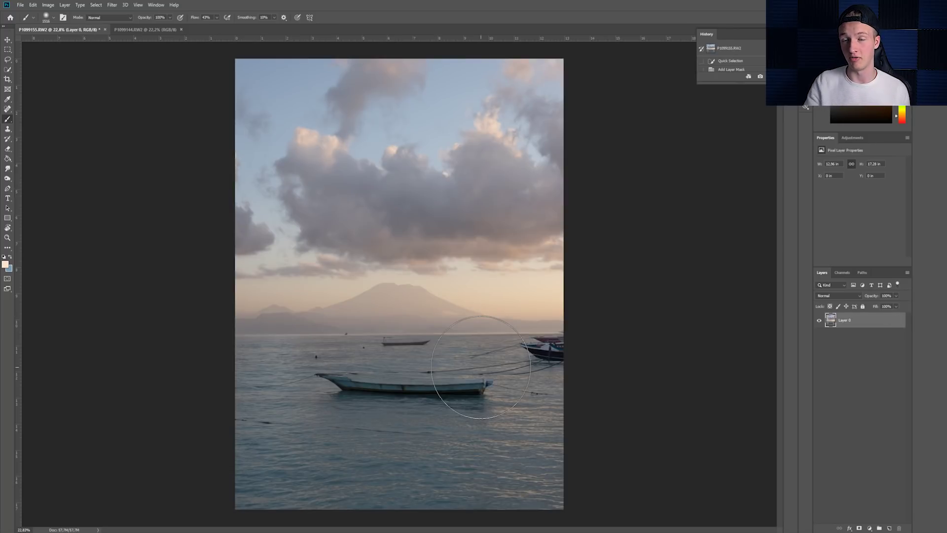
click(150, 29)
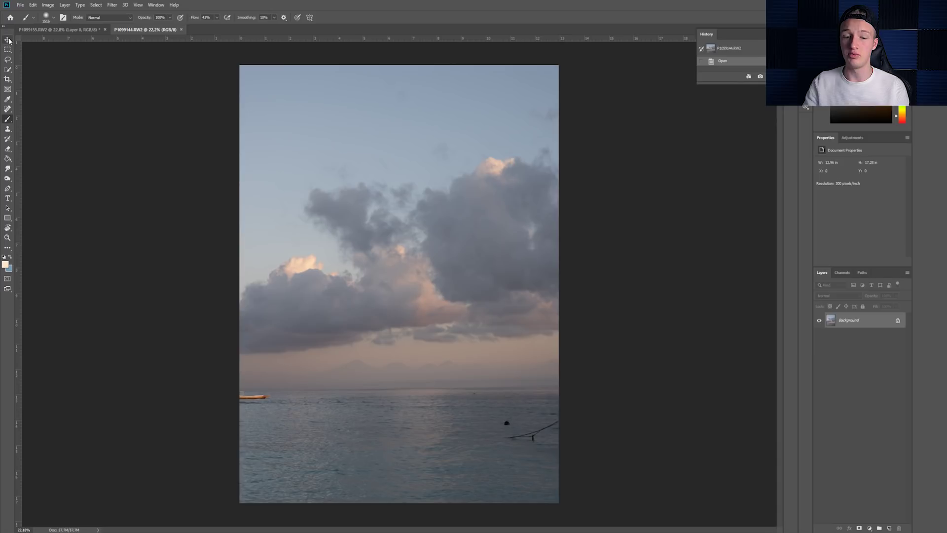
click(8, 41)
click(67, 30)
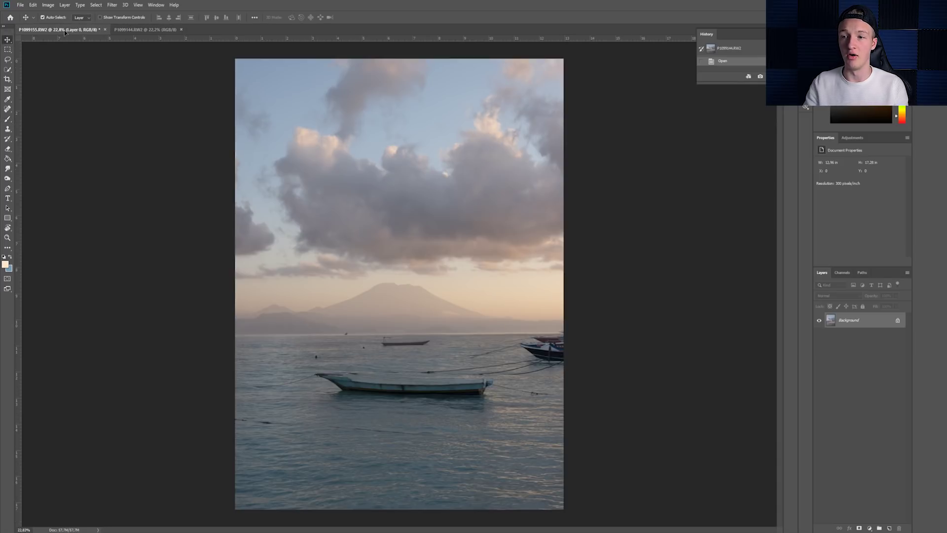
drag(434, 380, 474, 375)
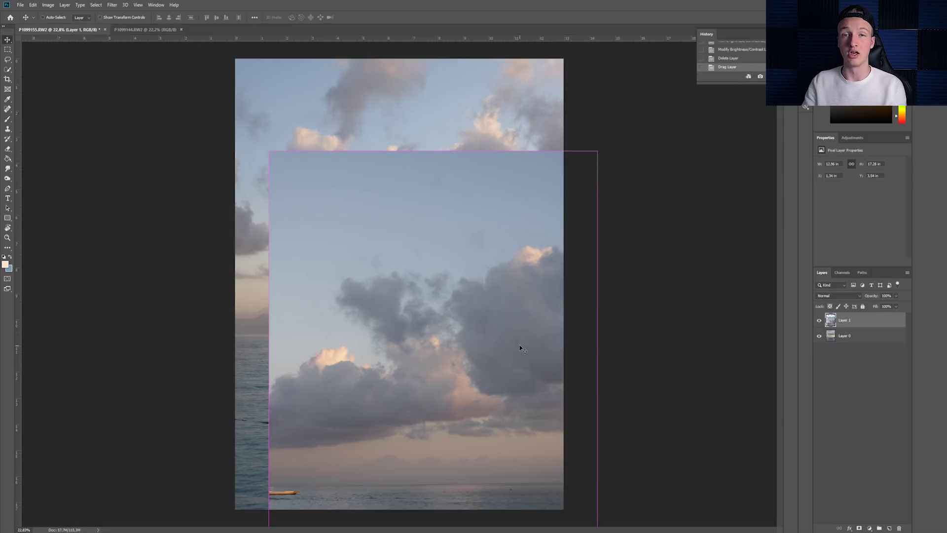
- Reposition the copied photo with Free Transform so its edges line up with the canvas
key(ctrl+t)
drag(526, 351, 494, 259)
key(Return)
- Compare the copied photo with the boat photo beneath it by hiding and showing Layer 1
click(819, 320)
click(819, 321)
click(819, 320)
click(819, 320)
click(819, 320)
click(818, 320)
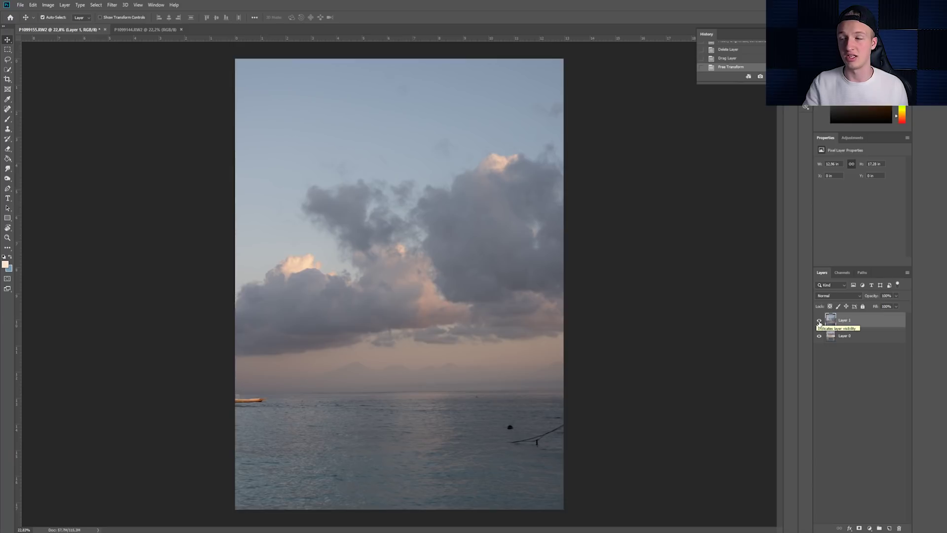
click(820, 322)
click(820, 322)
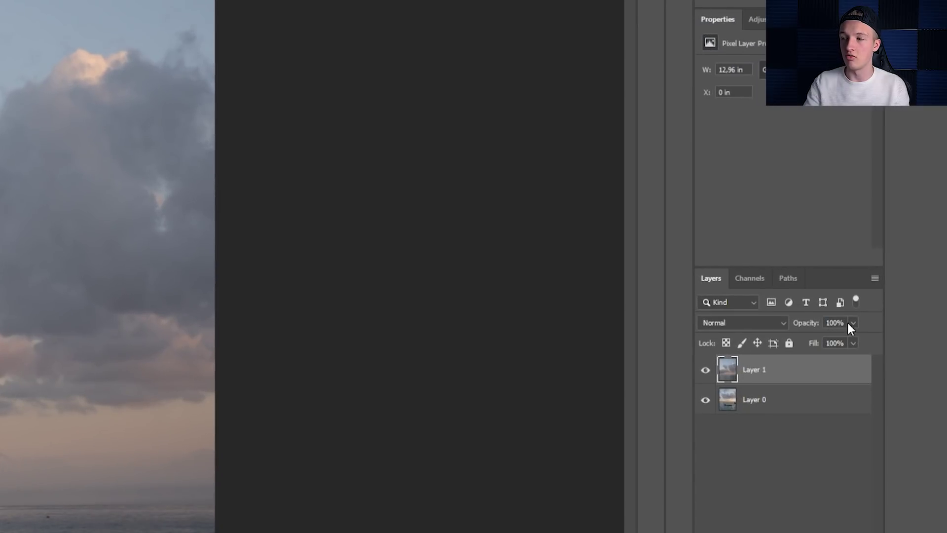
- Lower Layer 1's opacity to 79% and compare it with the photo beneath
click(853, 323)
drag(830, 341, 842, 340)
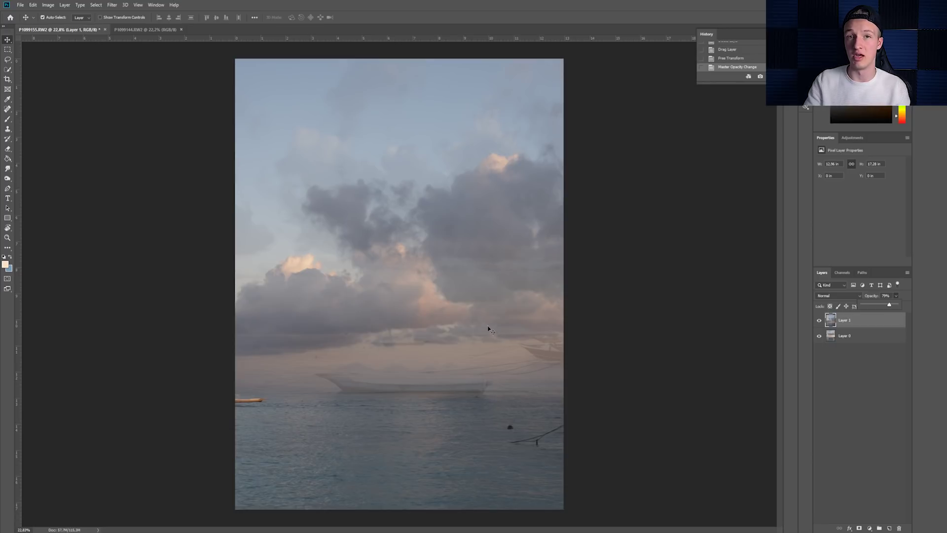
click(820, 320)
click(820, 320)
- Stretch Layer 1 upward to about 148% of its height so its horizon meets the horizon of the boat photo
key(ctrl+t)
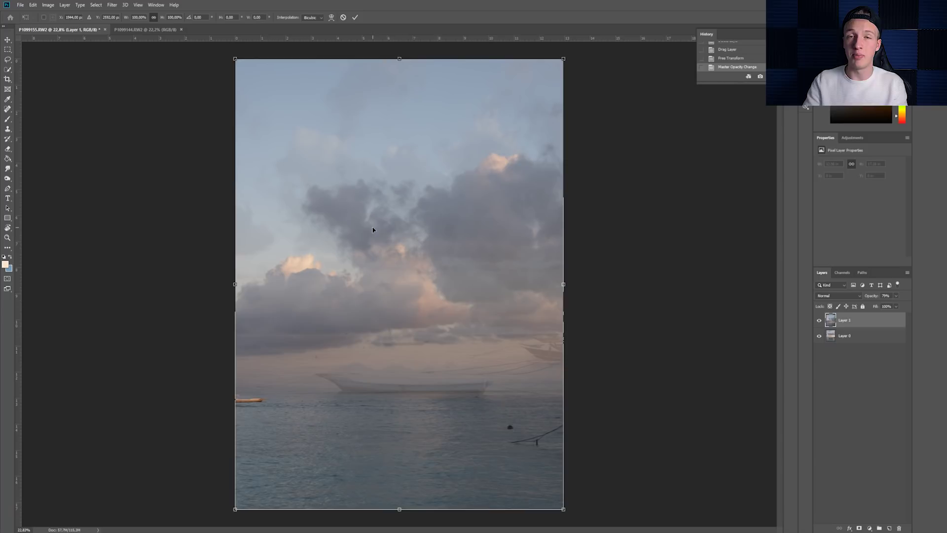
scroll(372, 229, down, 5)
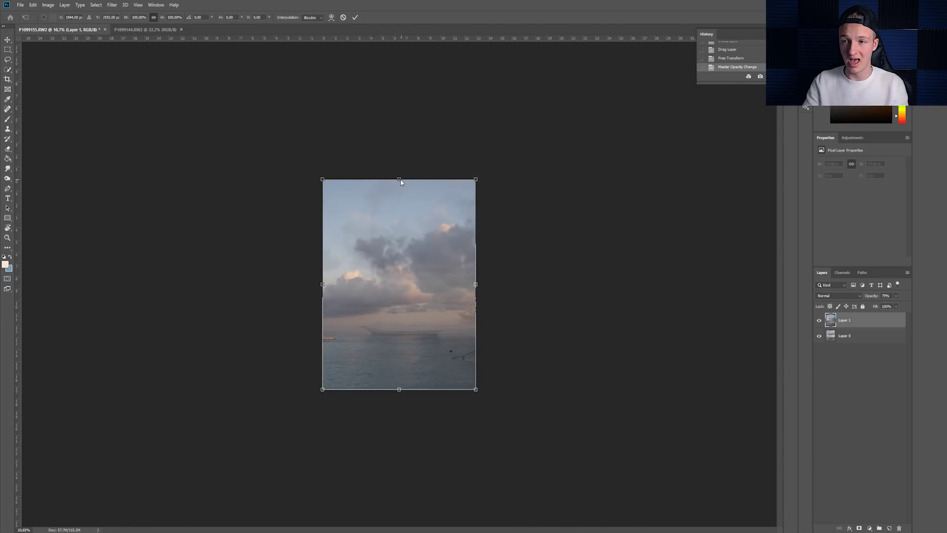
drag(399, 179, 393, 78)
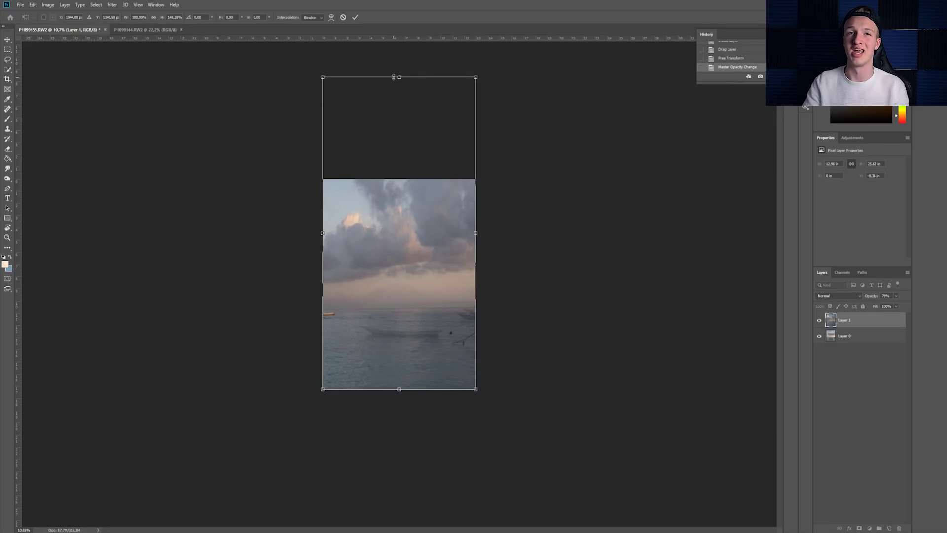
key(Return)
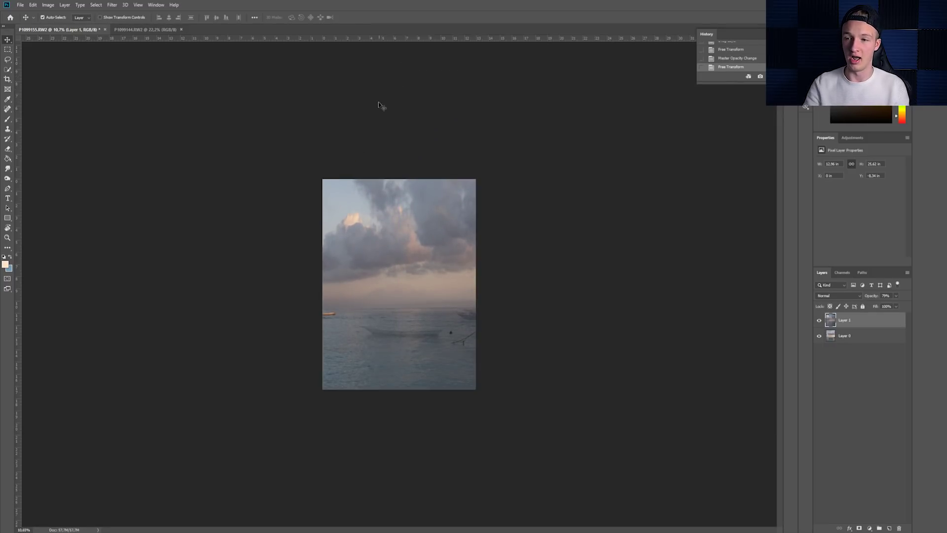
key(ctrl+plus)
key(ctrl+0)
- Set Layer 1's opacity back to 100% and add a layer mask to it
click(896, 295)
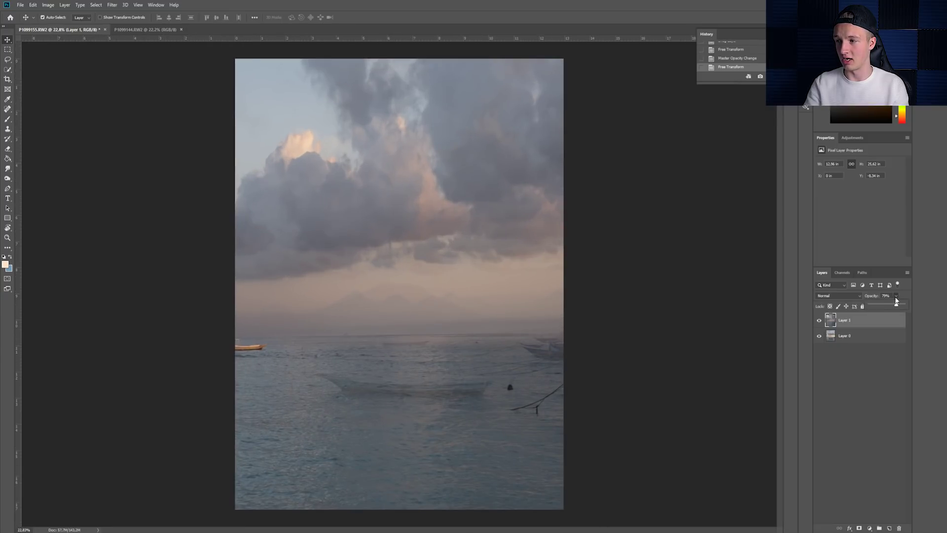
drag(897, 304, 903, 305)
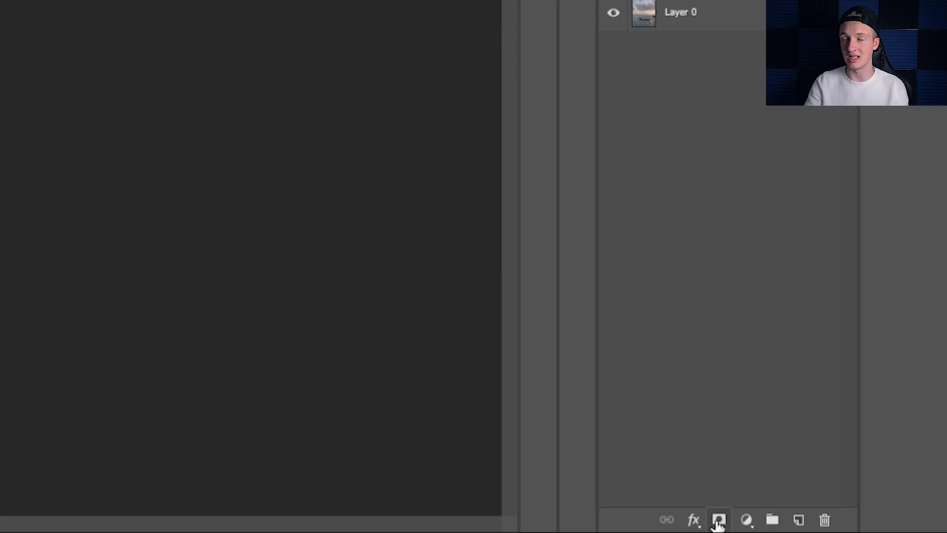
click(759, 521)
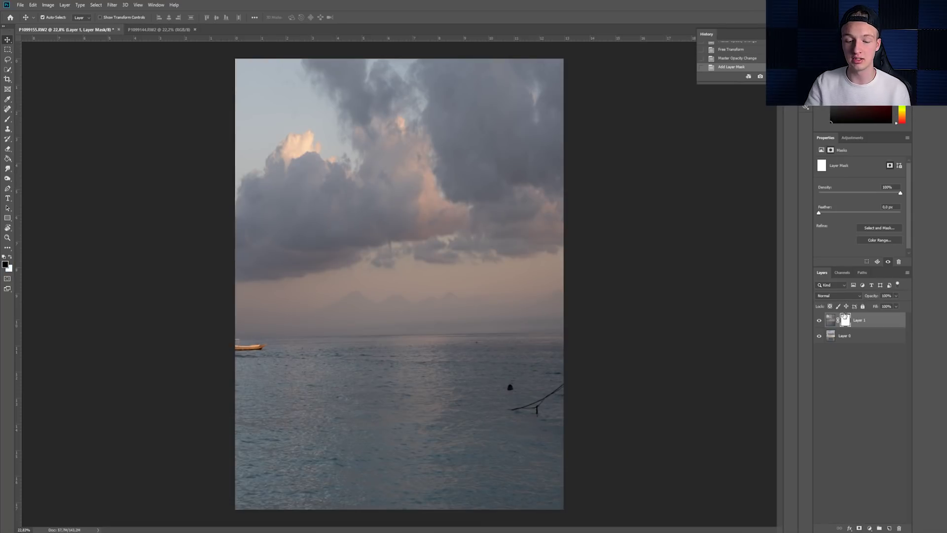
- Paint black over the sky on Layer 1's mask with the Brush at 100% flow, and compare the layer hidden and shown
key(b)
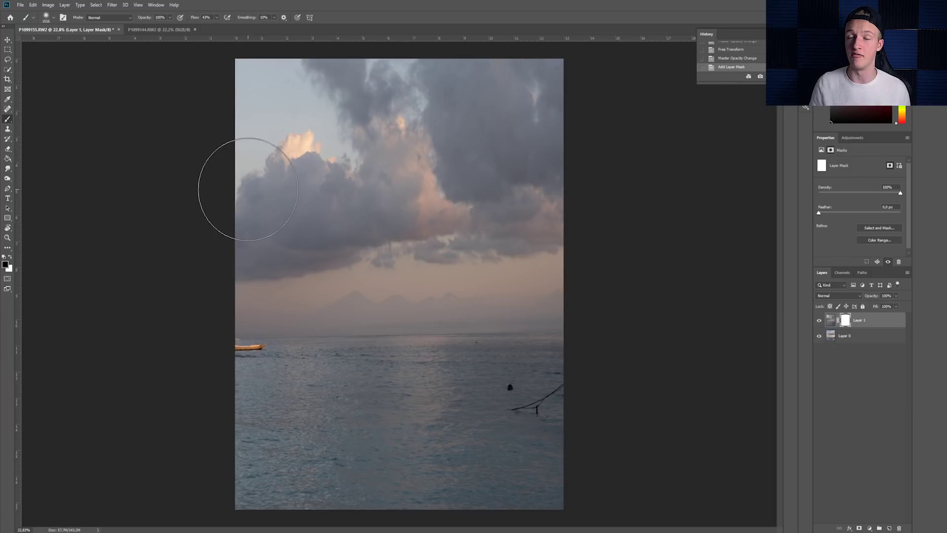
key(shift+0)
mouse_move(391, 32)
mouse_down()
mouse_move(660, 124)
mouse_move(620, 174)
mouse_move(349, 195)
mouse_move(646, 222)
mouse_move(262, 250)
mouse_move(646, 247)
mouse_move(254, 245)
mouse_move(599, 234)
mouse_up()
click(819, 321)
click(818, 321)
click(818, 321)
click(819, 321)
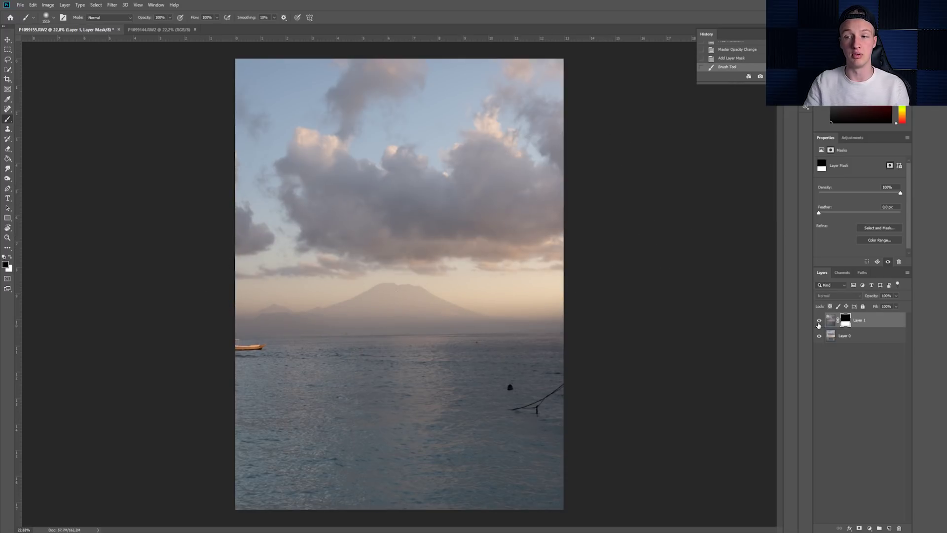
key(m)
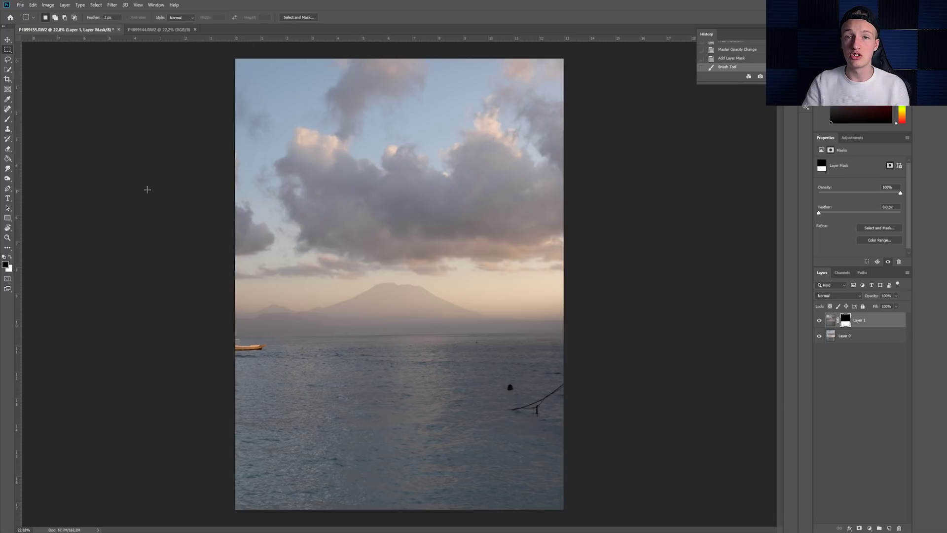
drag(234, 333, 619, 513)
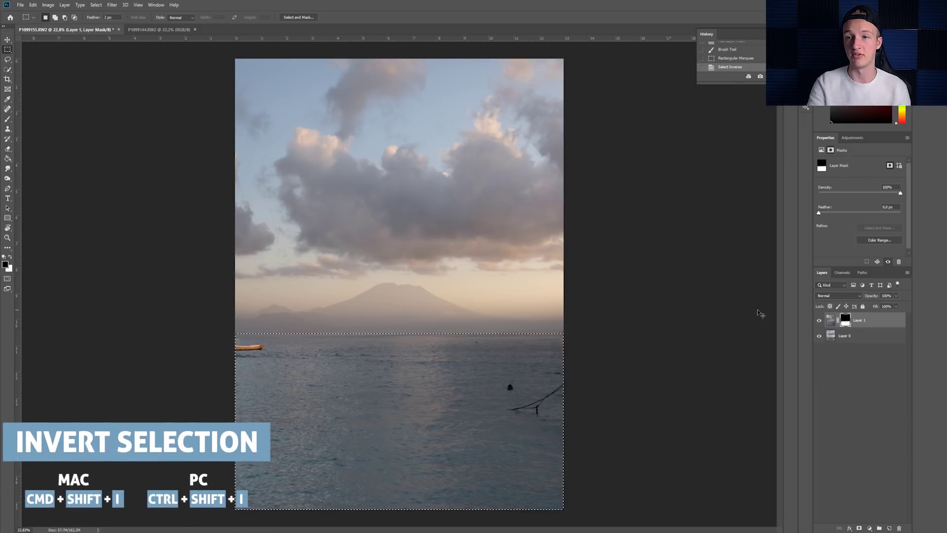
key(ctrl+shift+i)
key(ctrl+d)
- Select the area above the horizon with a rectangular marquee, paint the mask black along the horizon inside it, and deselect
mouse_move(232, 63)
mouse_down()
mouse_move(575, 190)
mouse_move(721, 334)
mouse_up()
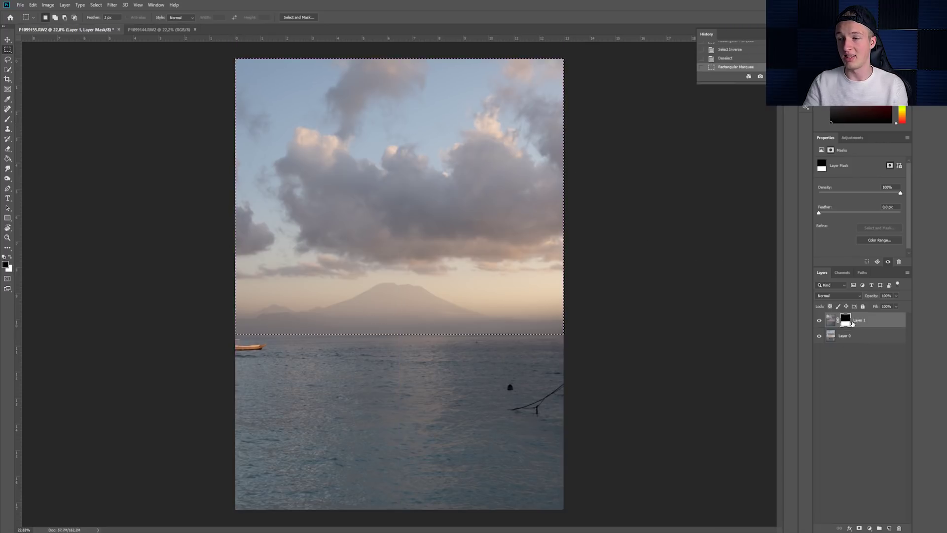
key(b)
mouse_move(620, 331)
mouse_down()
mouse_move(253, 310)
mouse_move(740, 311)
mouse_up()
key(ctrl+d)
click(819, 320)
click(819, 320)
click(819, 320)
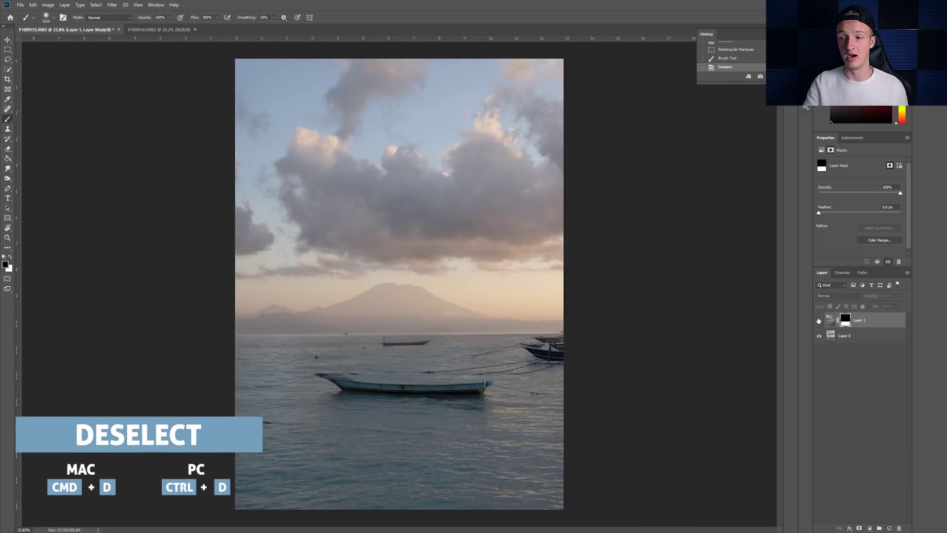
click(819, 320)
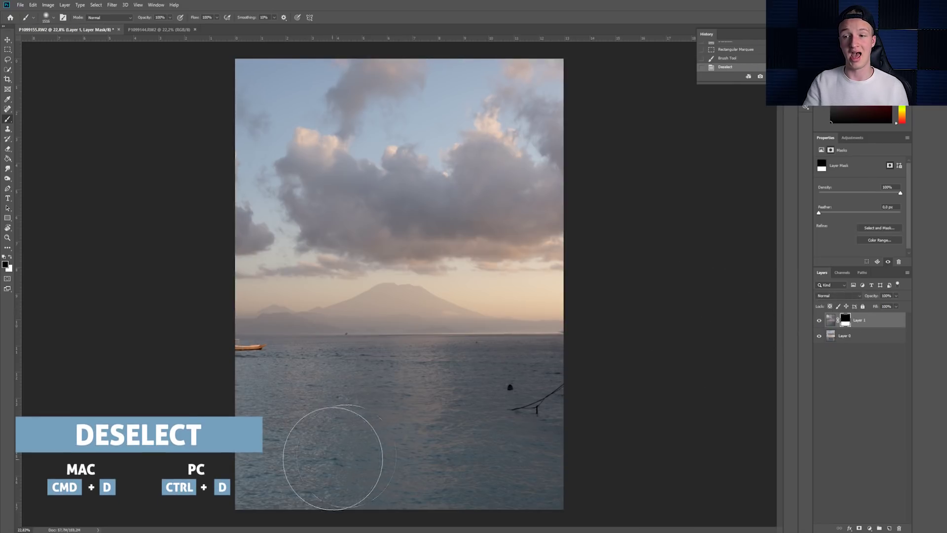
click(818, 321)
click(819, 321)
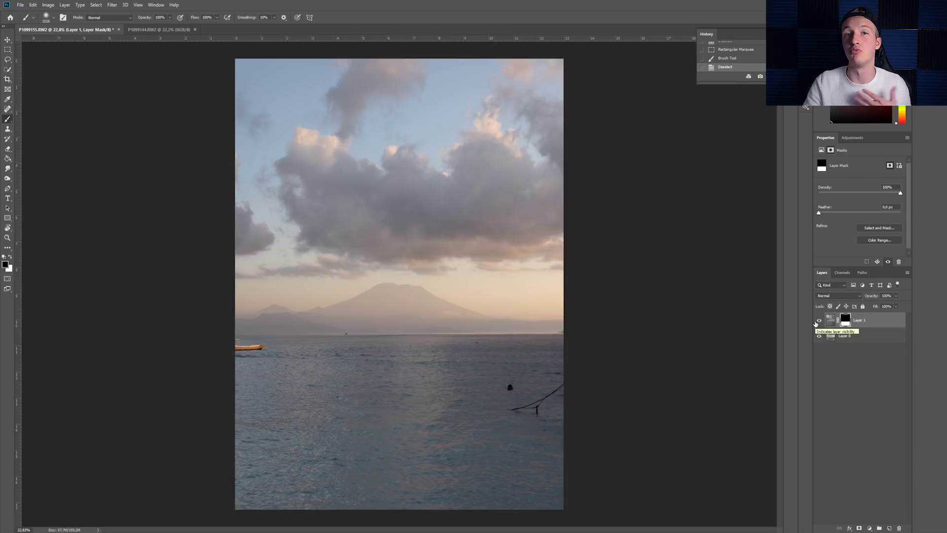
- Paint white along the horizon on Layer 1's mask with a small brush to cover the bright strip and distant boat remnants
scroll(488, 355, up, 8)
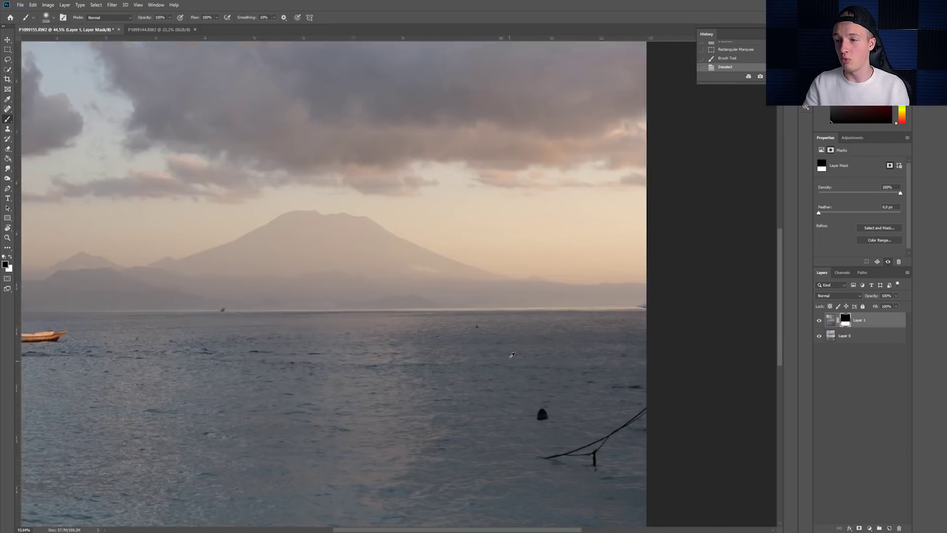
mouse_move(628, 294)
mouse_down()
mouse_move(412, 262)
mouse_move(461, 261)
mouse_move(444, 262)
mouse_up()
key(x)
key(x)
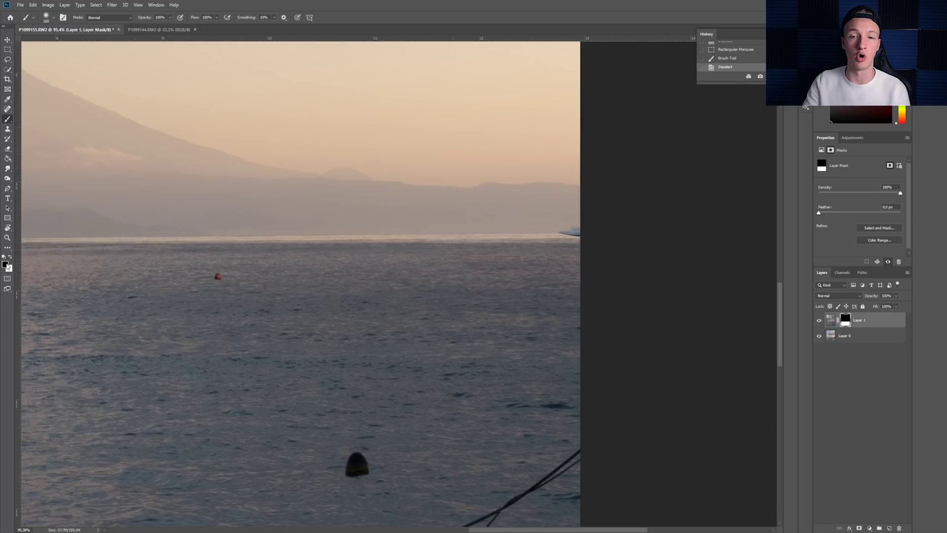
key(x)
drag(483, 257, 454, 258)
mouse_move(572, 241)
mouse_down()
mouse_move(326, 240)
mouse_move(617, 247)
mouse_up()
mouse_move(338, 240)
mouse_down()
mouse_move(151, 255)
mouse_move(492, 252)
mouse_move(187, 251)
mouse_move(263, 271)
mouse_move(199, 250)
mouse_move(117, 247)
mouse_move(374, 241)
mouse_up()
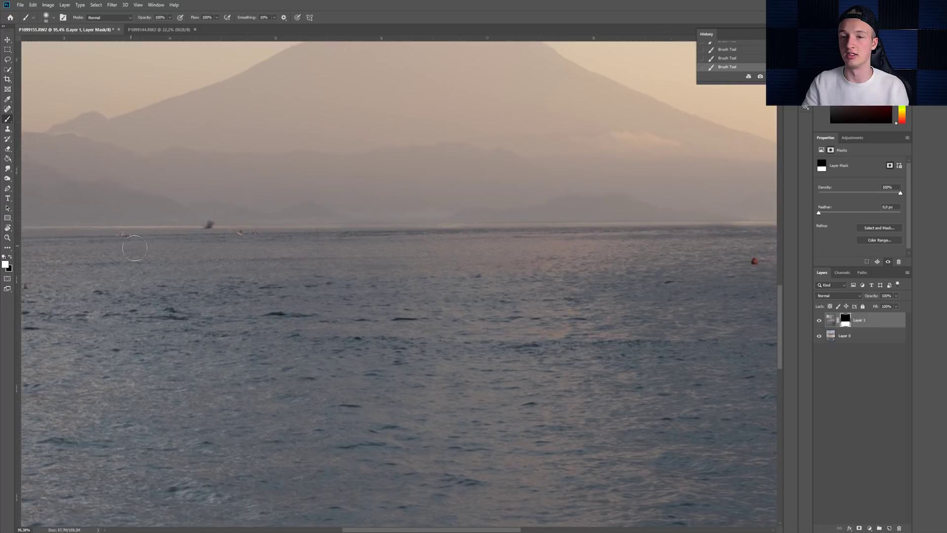
scroll(313, 310, down, 5)
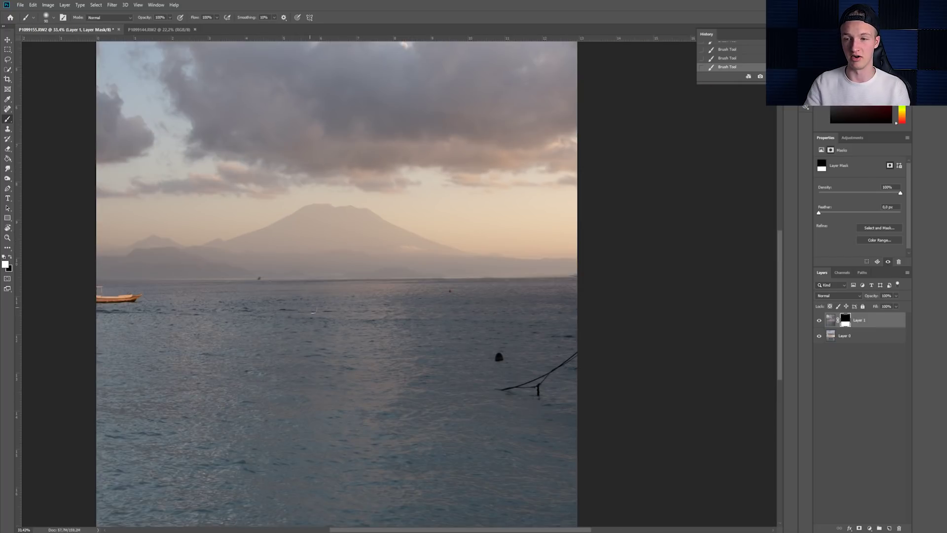
scroll(313, 310, down, 2)
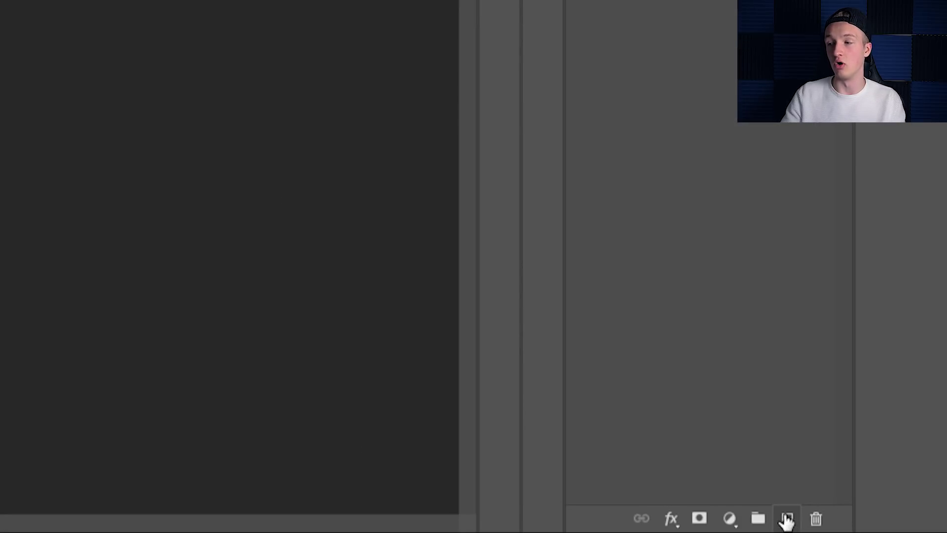
- On a new layer, remove the orange boat at the sea's left edge using the Spot Healing Brush with Sample All Layers enabled
click(888, 528)
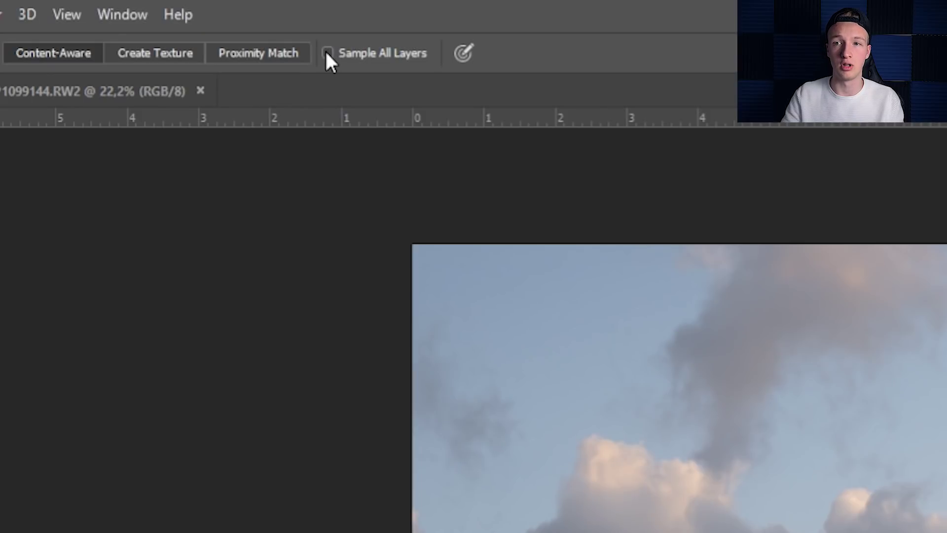
click(327, 52)
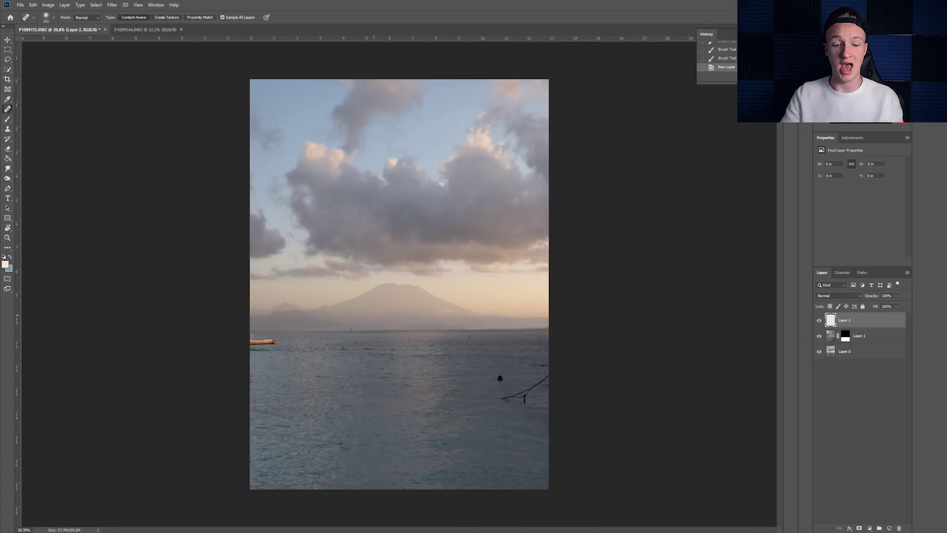
mouse_move(261, 341)
mouse_down()
mouse_move(339, 332)
mouse_move(296, 331)
mouse_move(331, 340)
mouse_move(217, 338)
mouse_up()
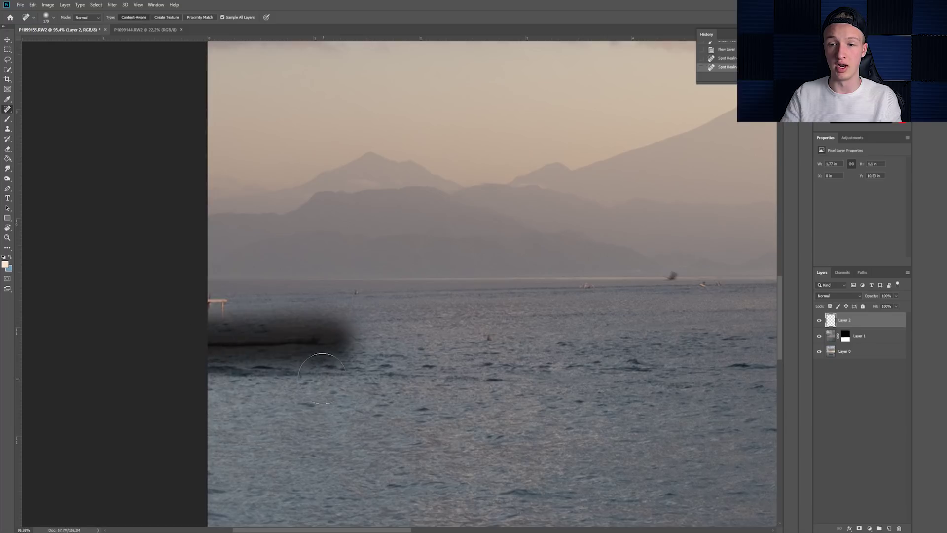
drag(232, 307, 168, 310)
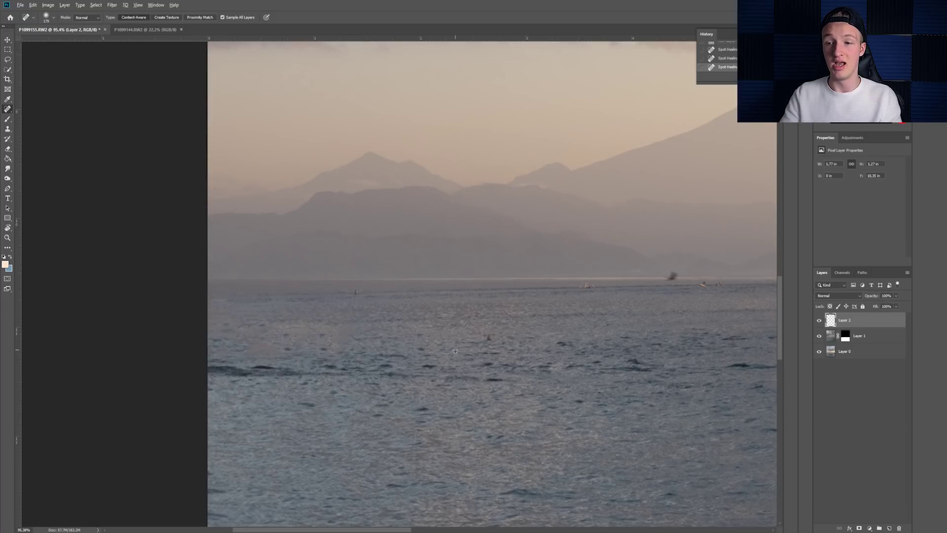
- Compare the image with Layer 2 hidden and shown, and examine the healed water up close
key(ctrl+0)
click(819, 320)
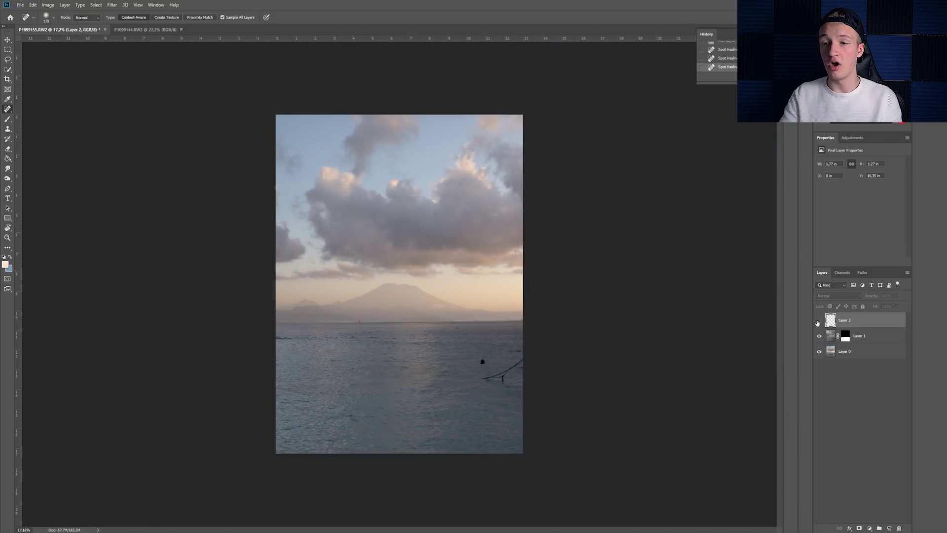
click(817, 322)
click(818, 322)
click(818, 322)
click(817, 322)
click(818, 321)
scroll(297, 330, up, 10)
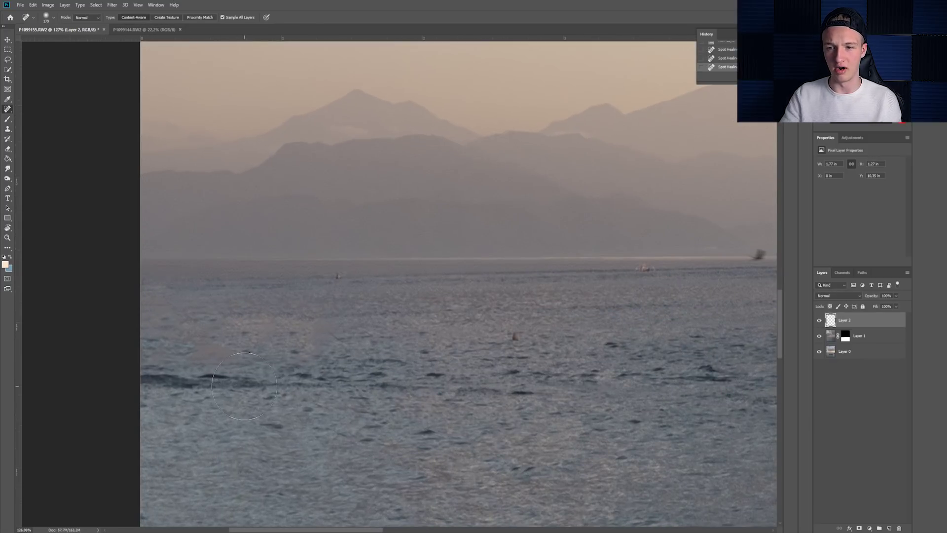
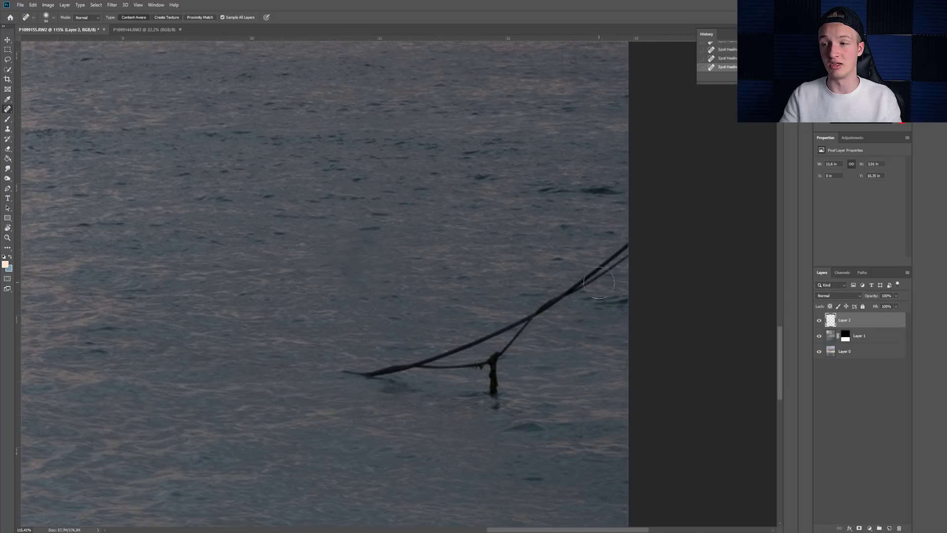
- Remove the dark rope and its wooden post near the sea's right edge with the Spot Healing Brush, adjusting the brush size for each part
drag(567, 296, 633, 247)
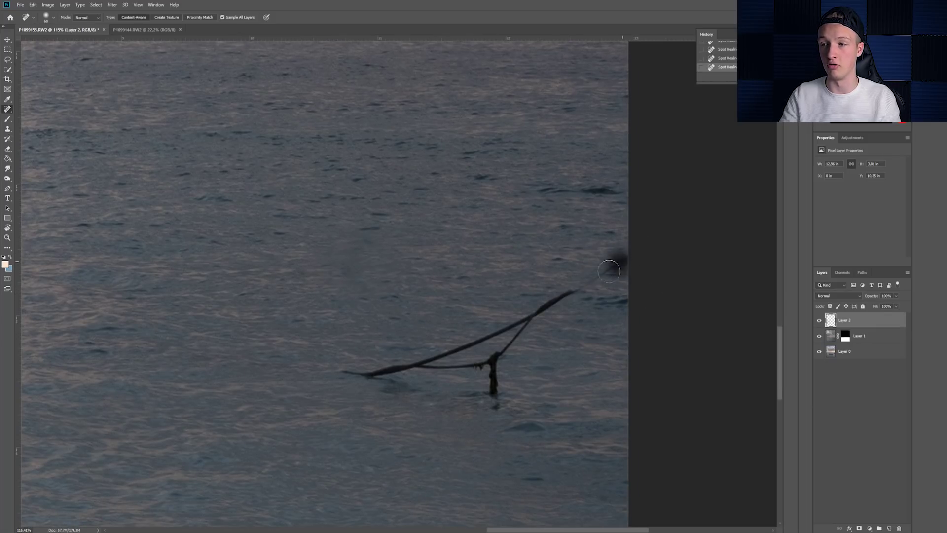
mouse_move(595, 280)
mouse_down()
mouse_move(497, 332)
mouse_move(407, 363)
mouse_up()
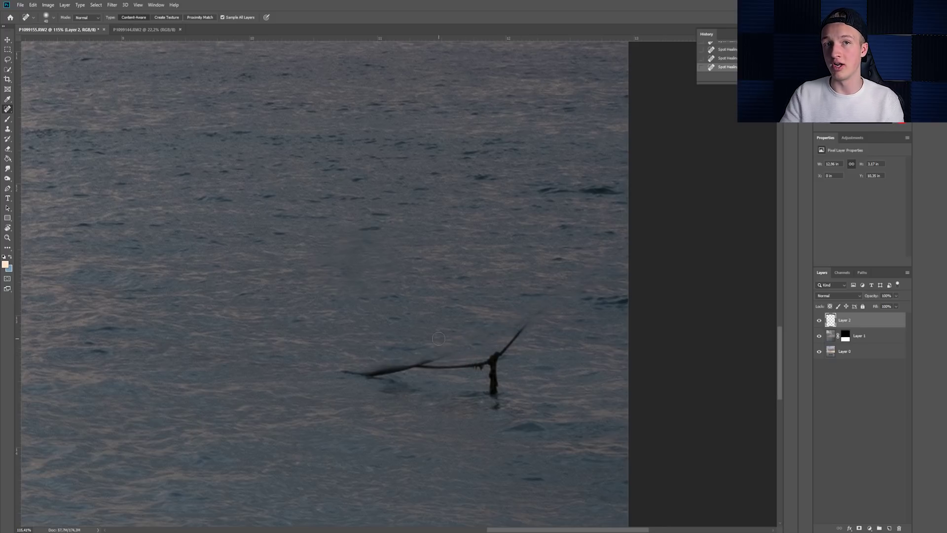
key(bracketright)
key(bracketright)
key(bracketright)
key(bracketright)
key(bracketright)
key(bracketright)
key(bracketright)
key(bracketright)
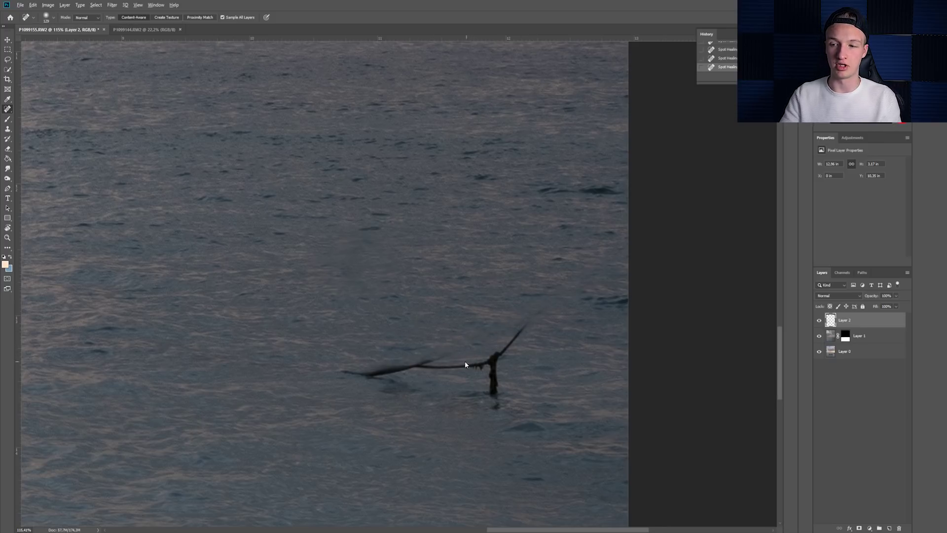
mouse_move(486, 364)
mouse_down()
mouse_move(429, 366)
mouse_move(492, 379)
mouse_move(493, 404)
mouse_move(518, 312)
mouse_move(496, 410)
mouse_up()
key(bracketleft)
key(bracketleft)
key(bracketleft)
key(bracketleft)
click(489, 362)
drag(454, 351, 351, 381)
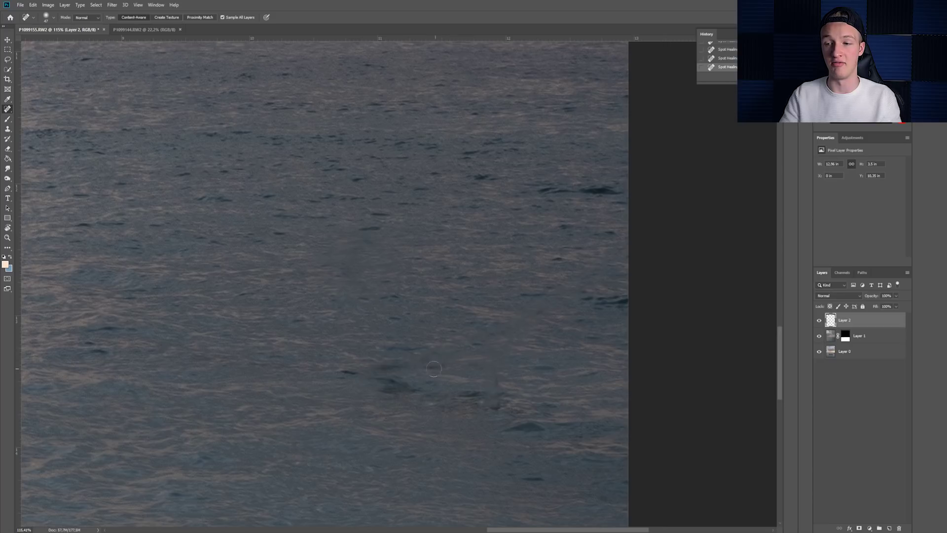
- Compare the whole composite with Layer 1 and Layer 2 hidden and shown, individually and together
scroll(390, 370, down, 8)
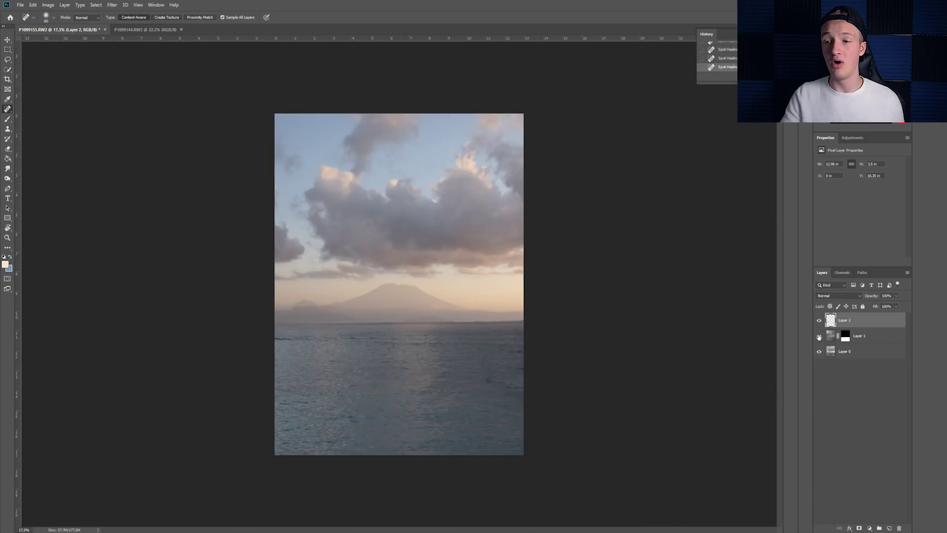
click(819, 335)
click(819, 335)
drag(821, 326, 821, 340)
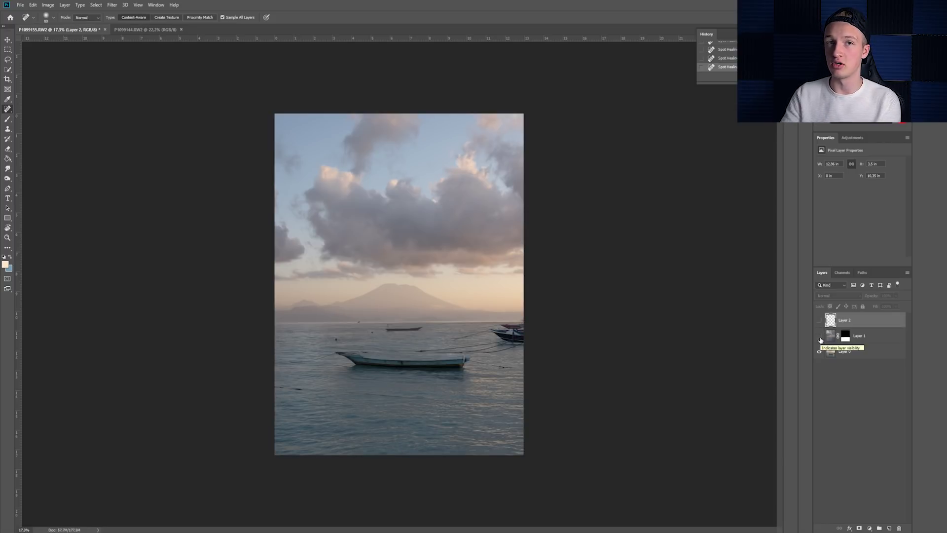
drag(821, 340, 818, 320)
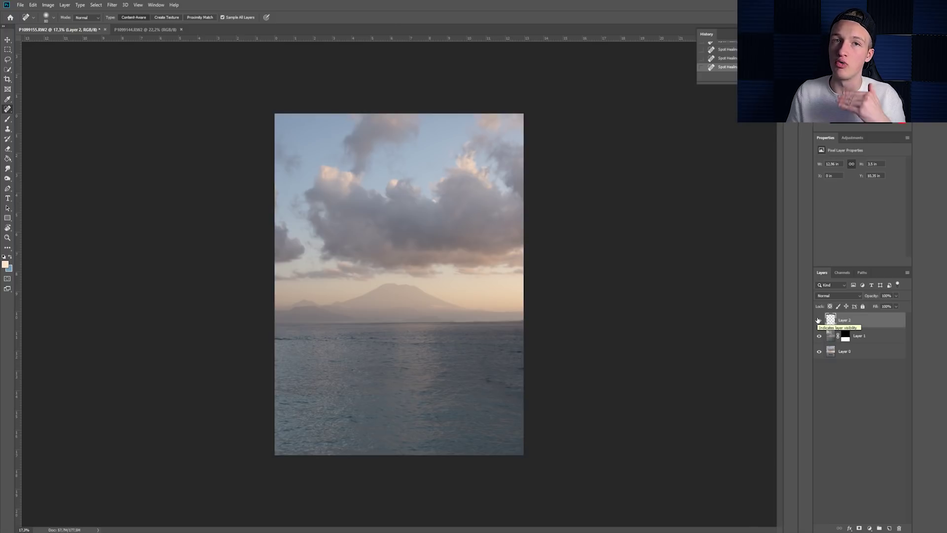
click(818, 320)
click(820, 336)
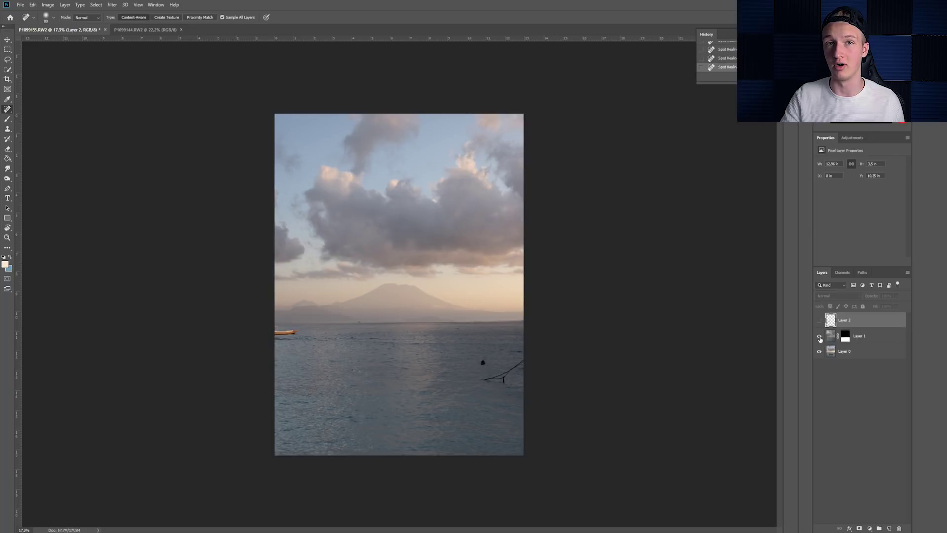
click(819, 336)
click(819, 320)
click(818, 320)
click(818, 320)
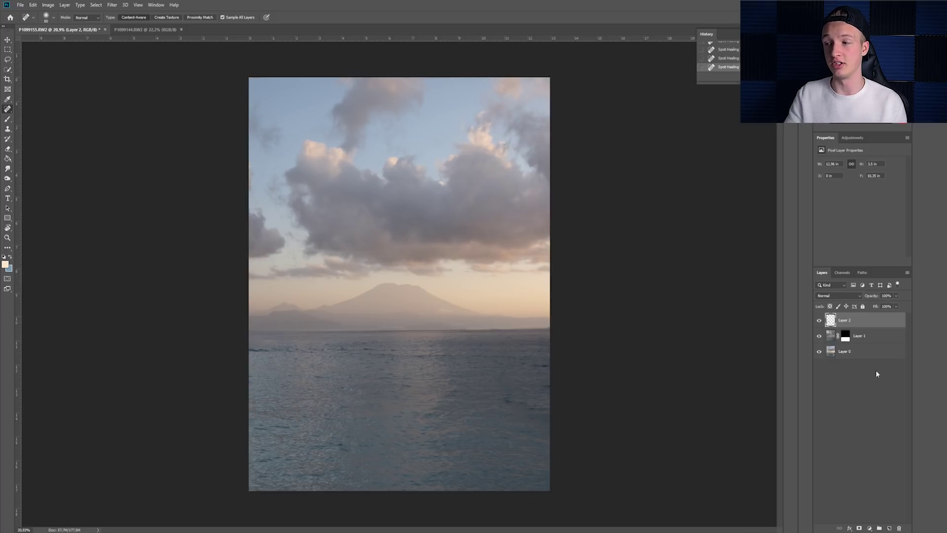
- Merge Layer 2, Layer 1 and Layer 0 into a single layer and check it by toggling its visibility
shift+click(859, 352)
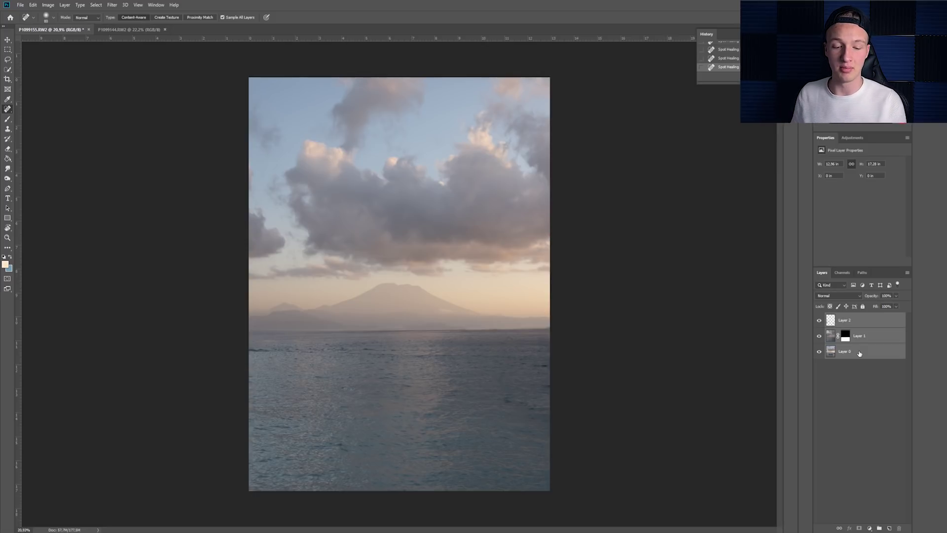
key(ctrl+e)
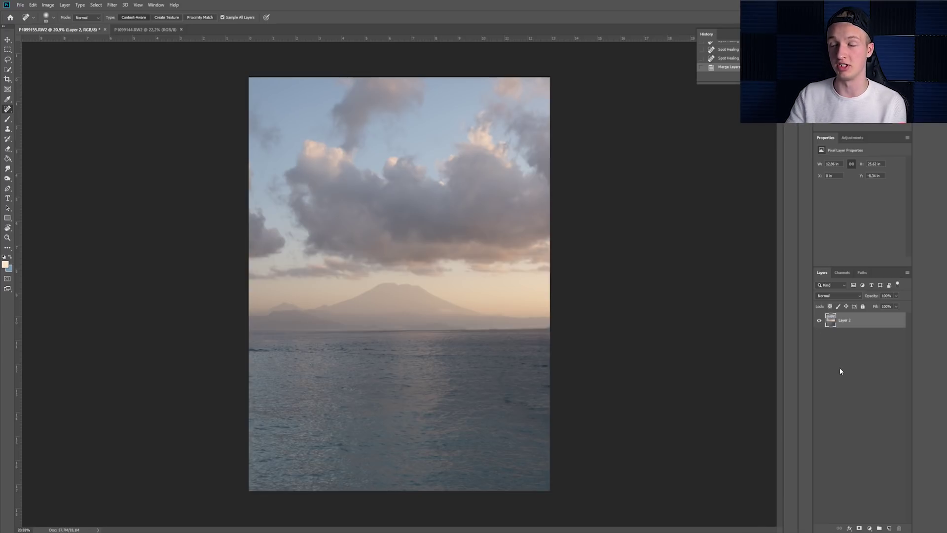
click(818, 320)
click(819, 320)
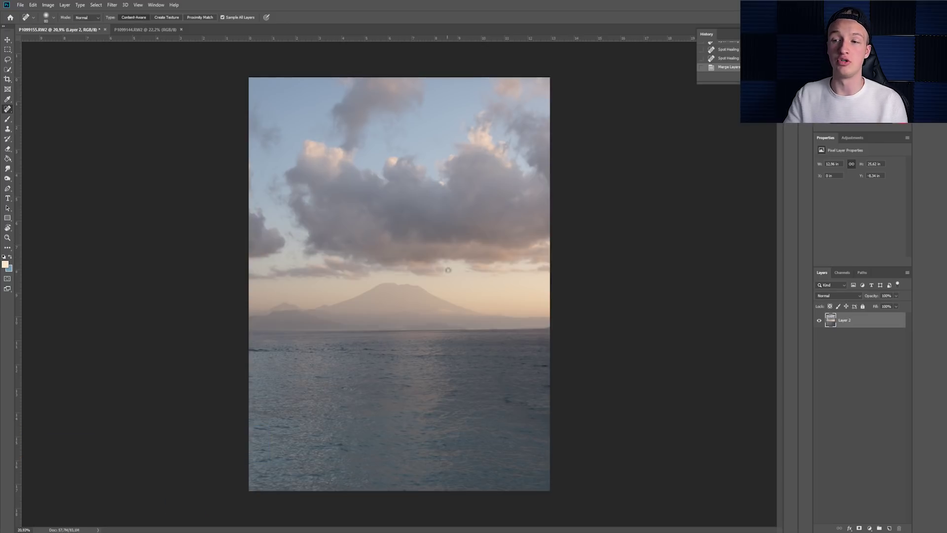
- Select the volcano and surrounding mountains across the full image width with the Quick Selection tool
click(8, 69)
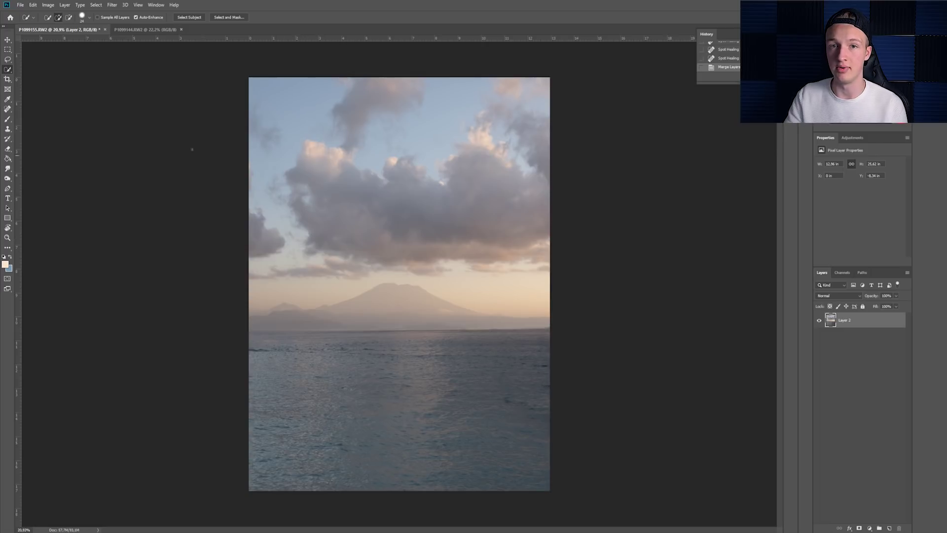
mouse_move(366, 312)
mouse_down()
mouse_move(286, 318)
mouse_move(261, 333)
mouse_move(279, 313)
mouse_up()
drag(429, 311, 468, 315)
drag(525, 321, 570, 327)
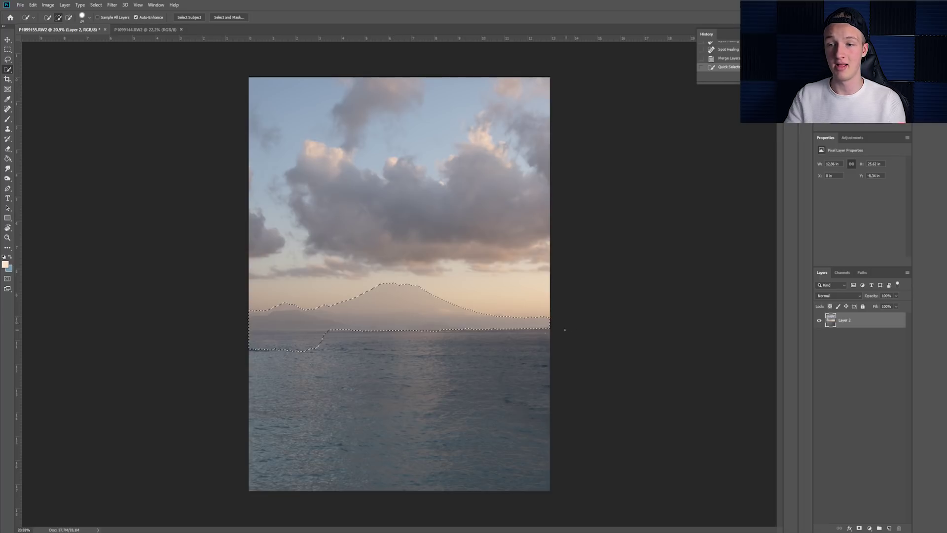
- Subtract the sea below the horizon from the mountain selection with a rectangular marquee
scroll(332, 336, up, 3)
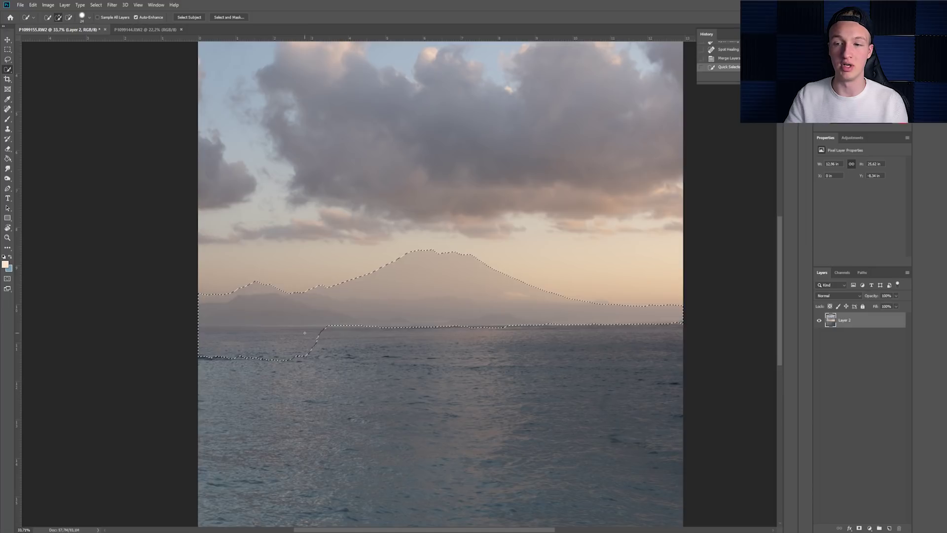
key(m)
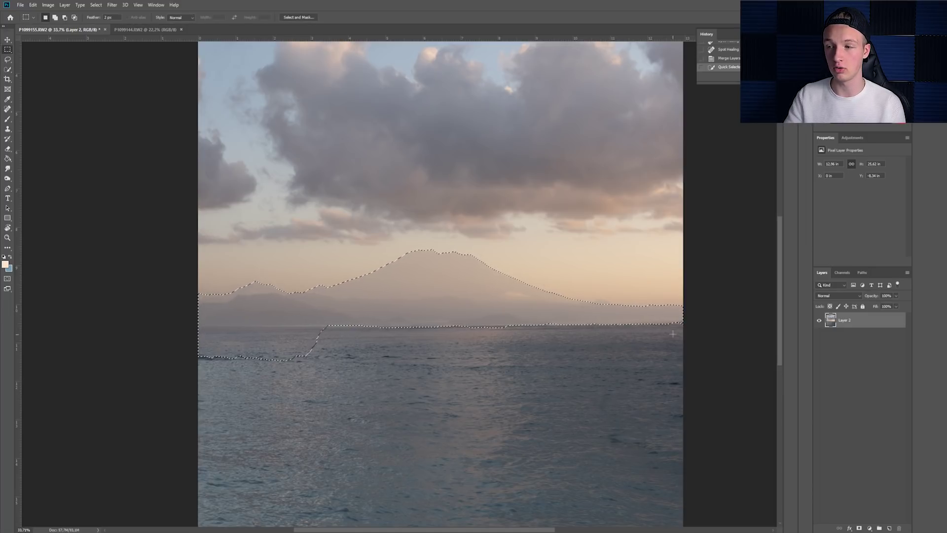
key(alt)
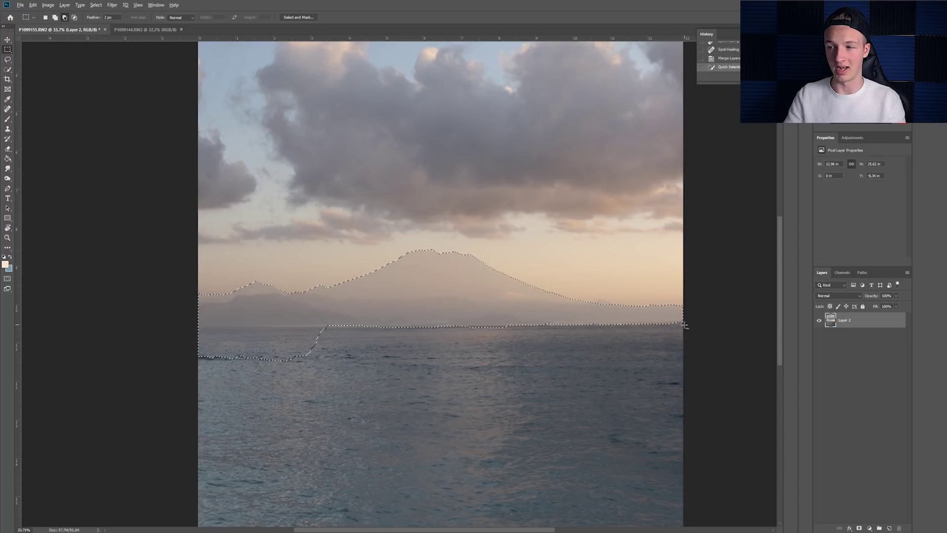
drag(685, 323, 148, 469)
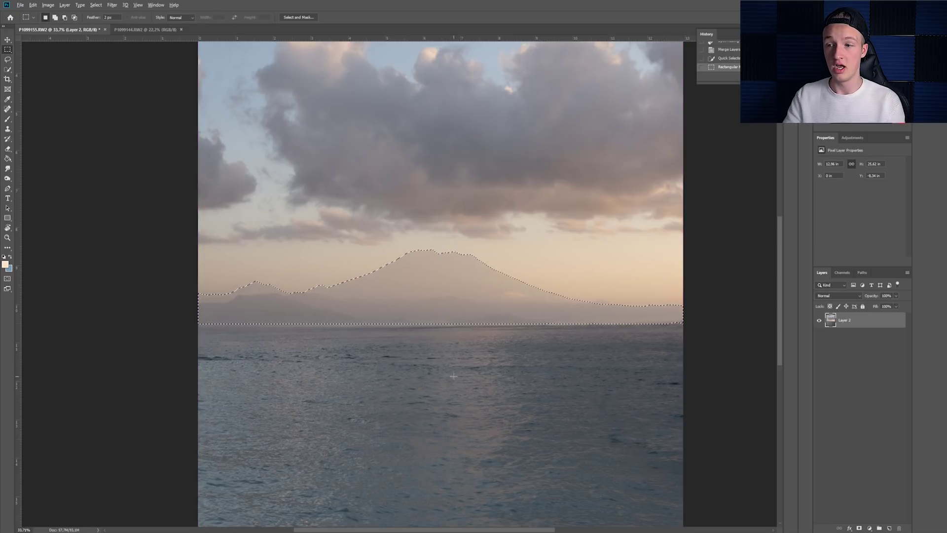
- Add a layer mask to Layer 2 from the mountain selection, isolating the mountains
scroll(453, 376, down, 2)
scroll(385, 356, up, 1)
scroll(360, 347, up, 1)
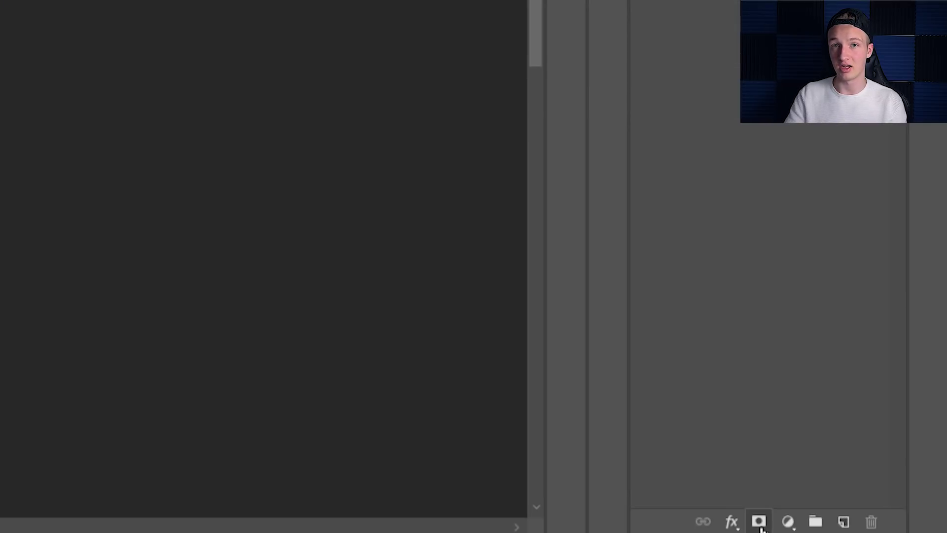
click(759, 523)
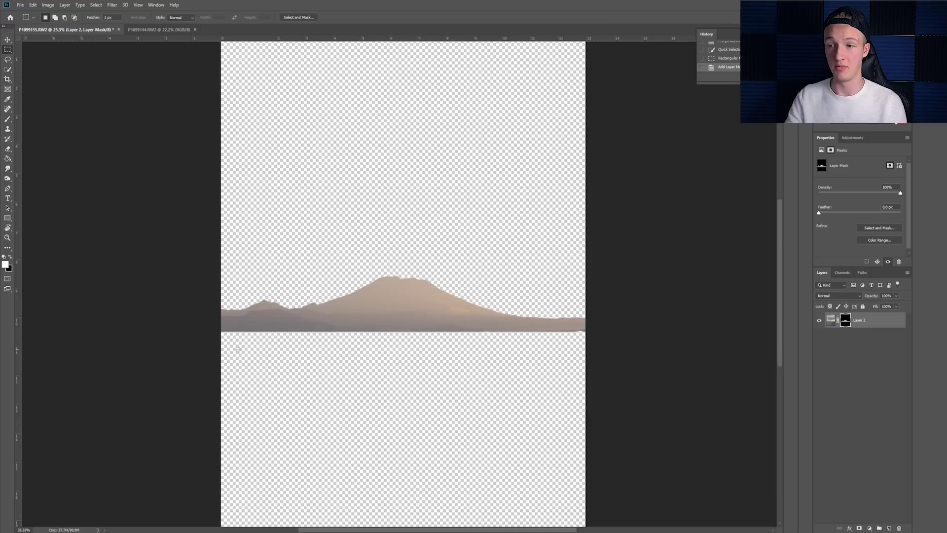
scroll(281, 339, down, 2)
scroll(409, 335, up, 1)
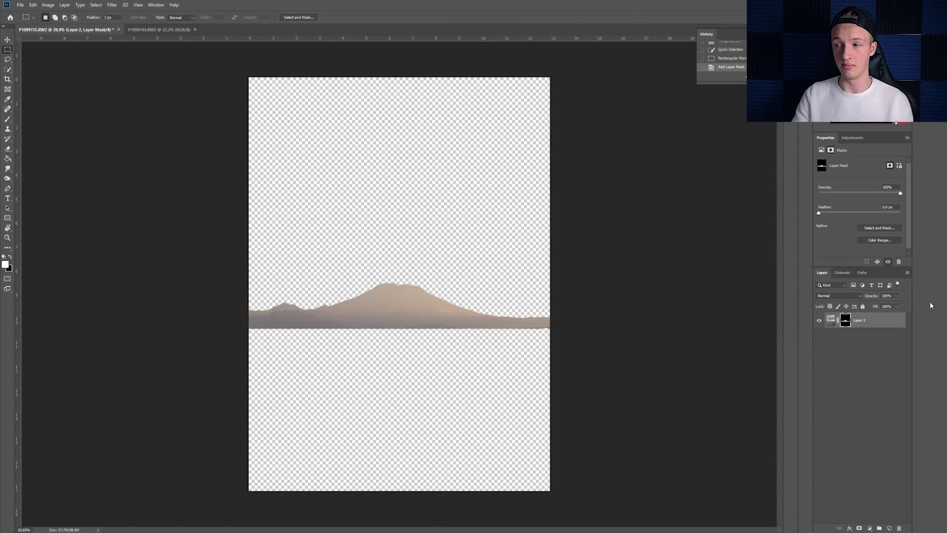
- Duplicate the masked mountain layer and invert the copy's mask, checking the result with Layer 2 hidden and shown
click(878, 323)
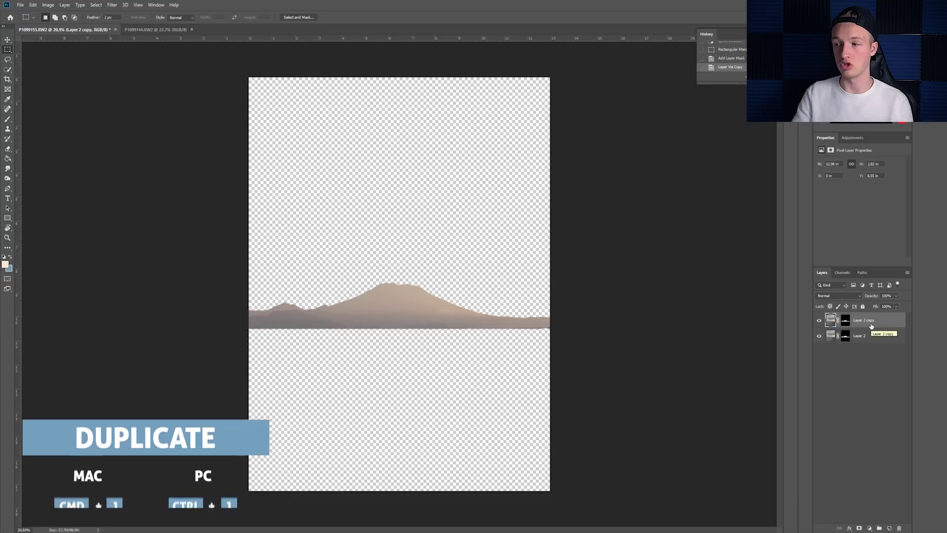
key(ctrl+j)
click(848, 320)
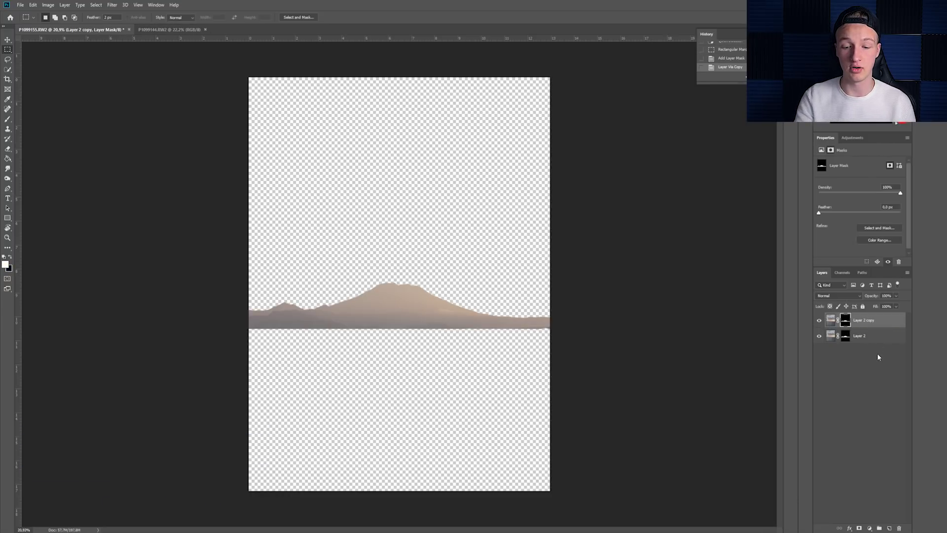
key(ctrl+i)
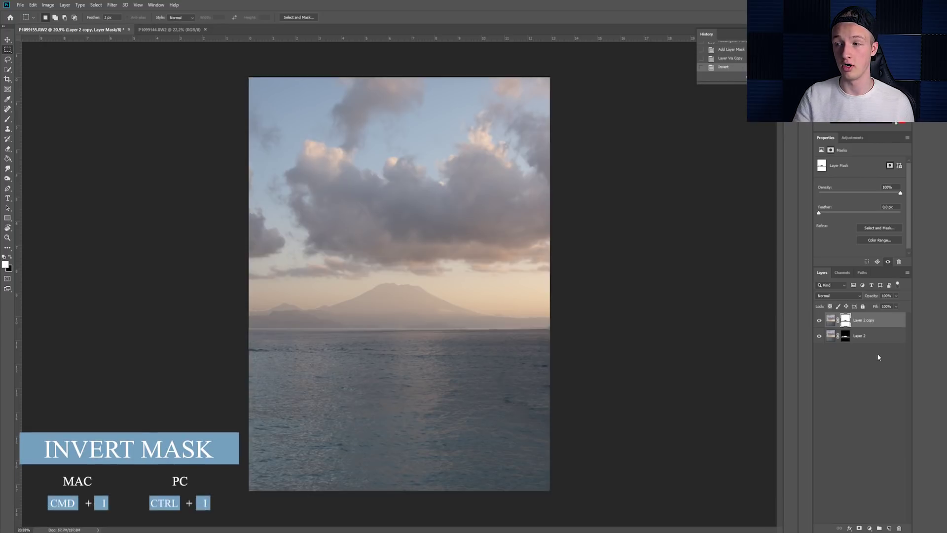
click(819, 336)
click(819, 336)
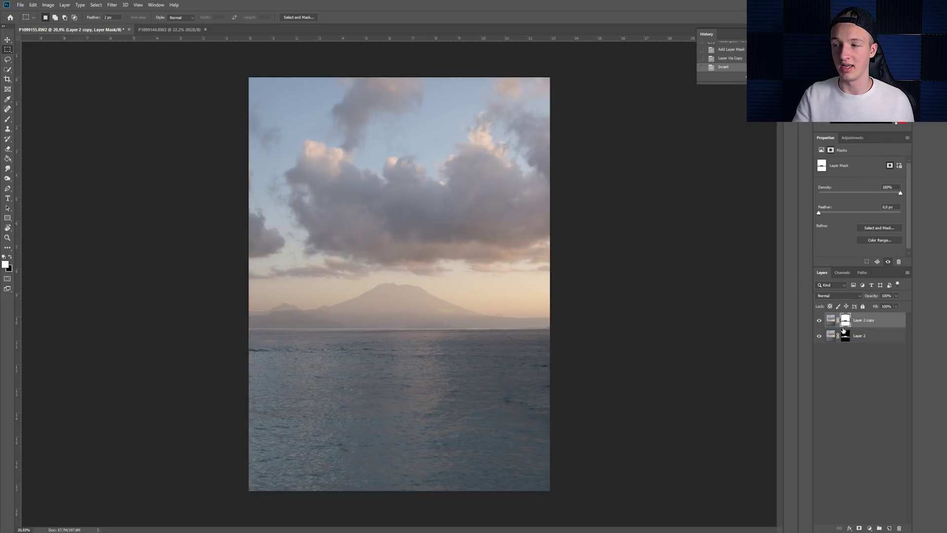
- Compare the mountains with their surroundings by inverting Layer 2 copy's mask back and forth and toggling the layer's visibility
key(ctrl+i)
key(ctrl+i)
key(ctrl+i)
key(ctrl+i)
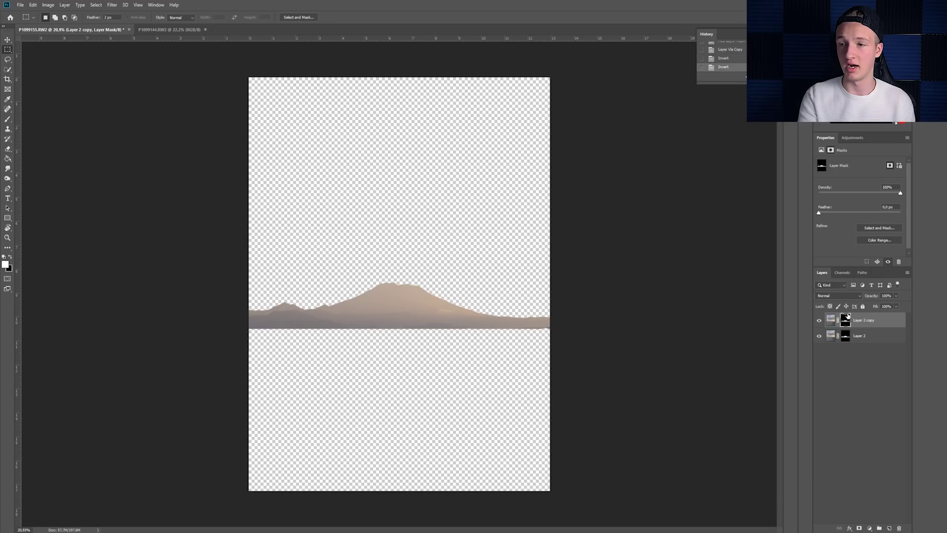
key(ctrl+i)
key(ctrl+i)
key(ctrl+i)
key(ctrl+i)
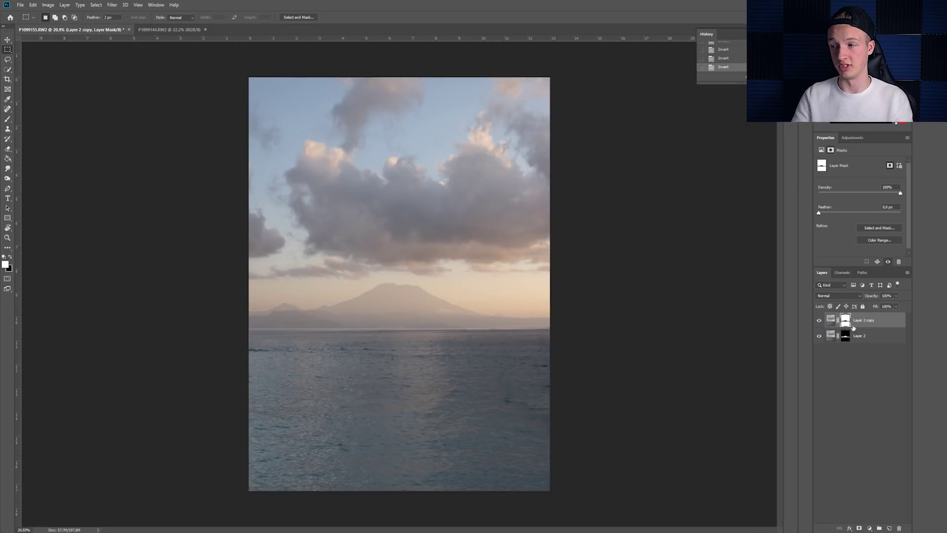
click(819, 321)
click(820, 321)
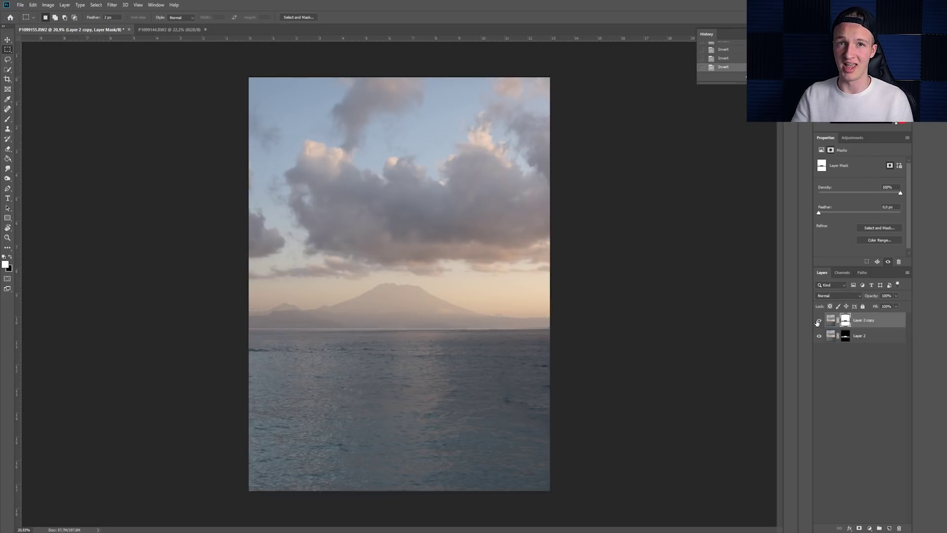
click(819, 321)
click(819, 321)
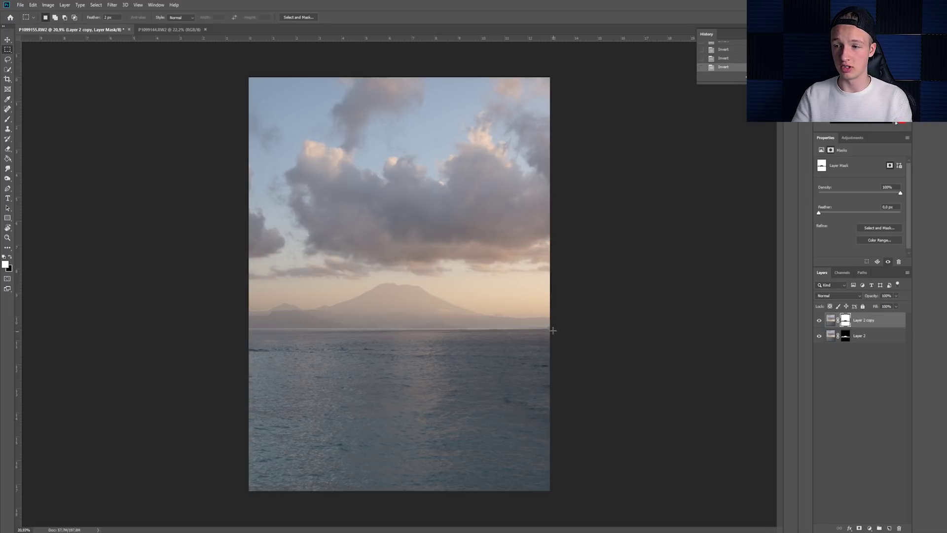
- Select the sea below the horizon with a rectangular marquee, paint it black on Layer 2 copy's mask, deselect, and check both layers' visibility
drag(551, 326, 221, 528)
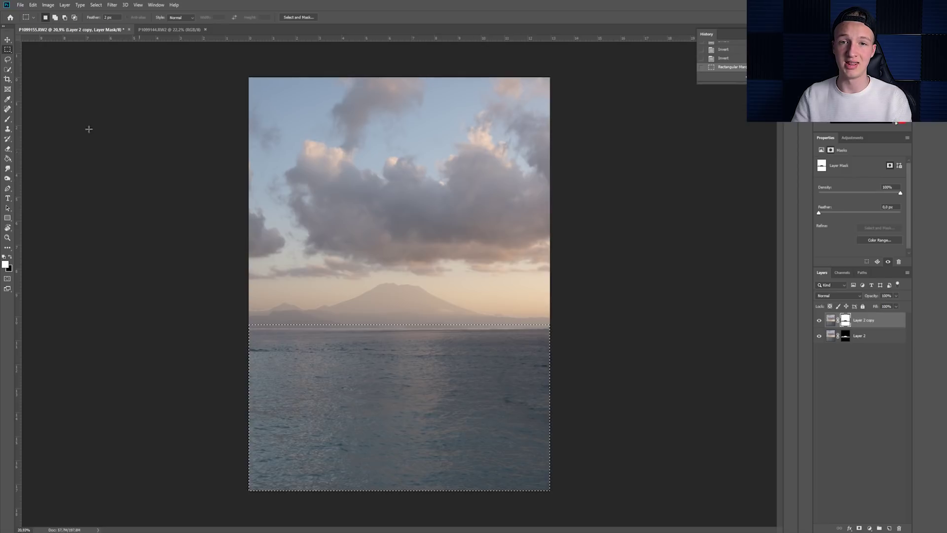
key(b)
key(x)
drag(368, 349, 566, 348)
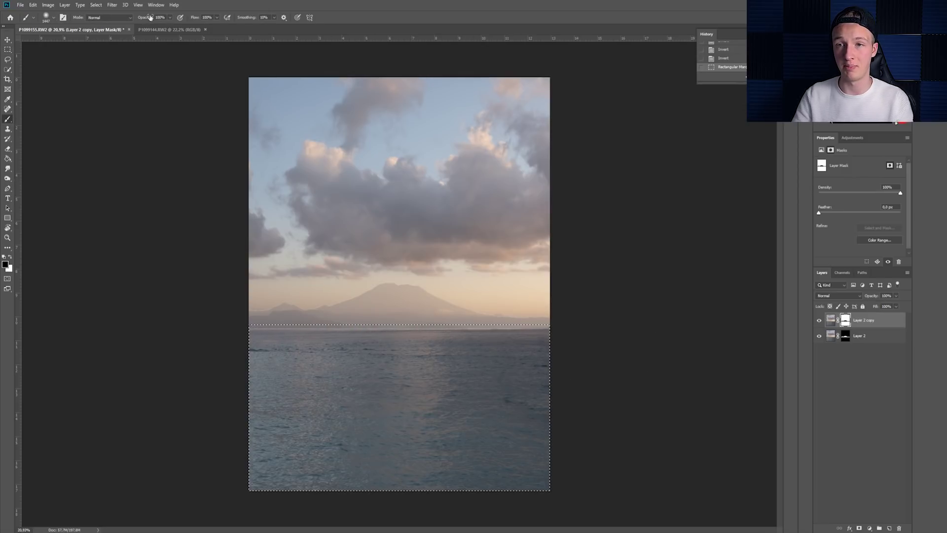
mouse_move(649, 370)
mouse_down()
mouse_move(84, 321)
mouse_move(74, 433)
mouse_move(561, 483)
mouse_up()
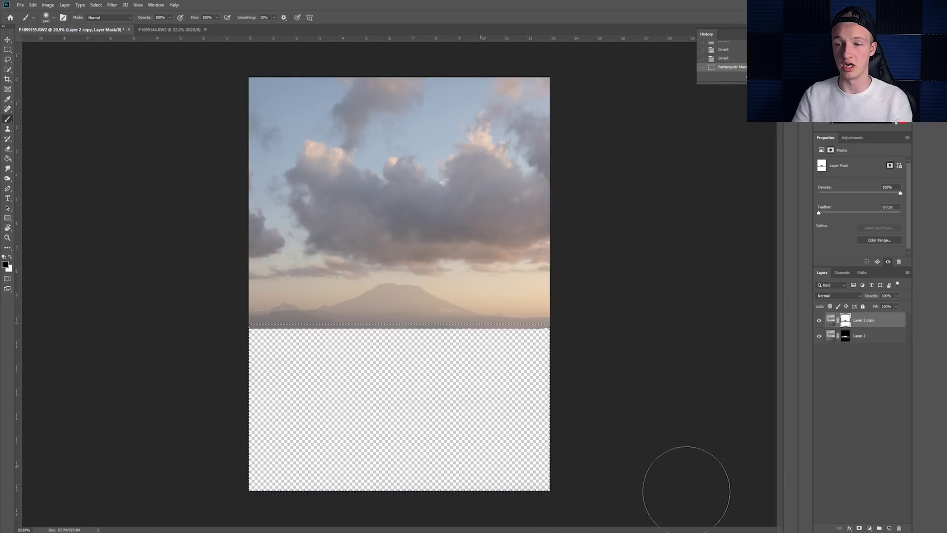
key(ctrl+d)
click(818, 320)
click(818, 320)
click(819, 336)
click(819, 336)
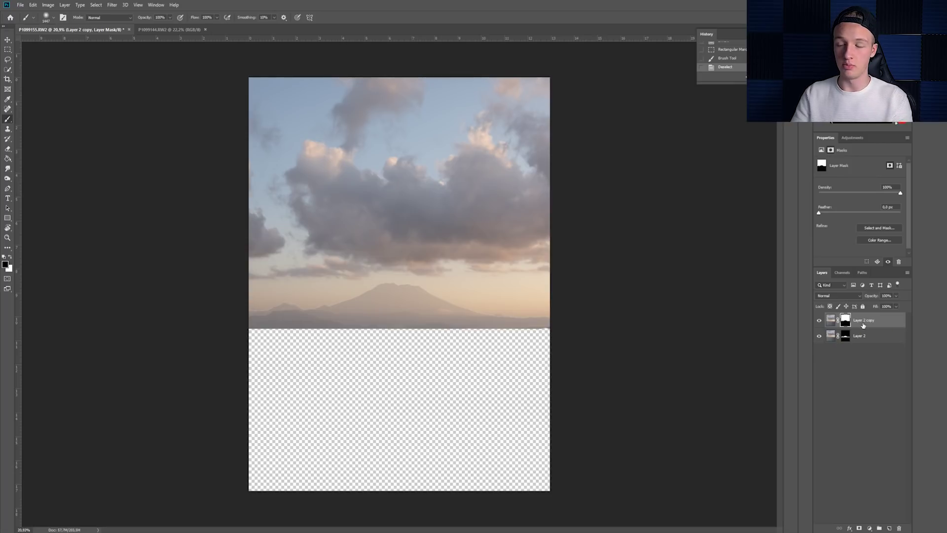
- Duplicate Layer 2 copy, invert the duplicate's mask to isolate the sea, and check the three layers by toggling their visibility
key(ctrl+j)
click(846, 321)
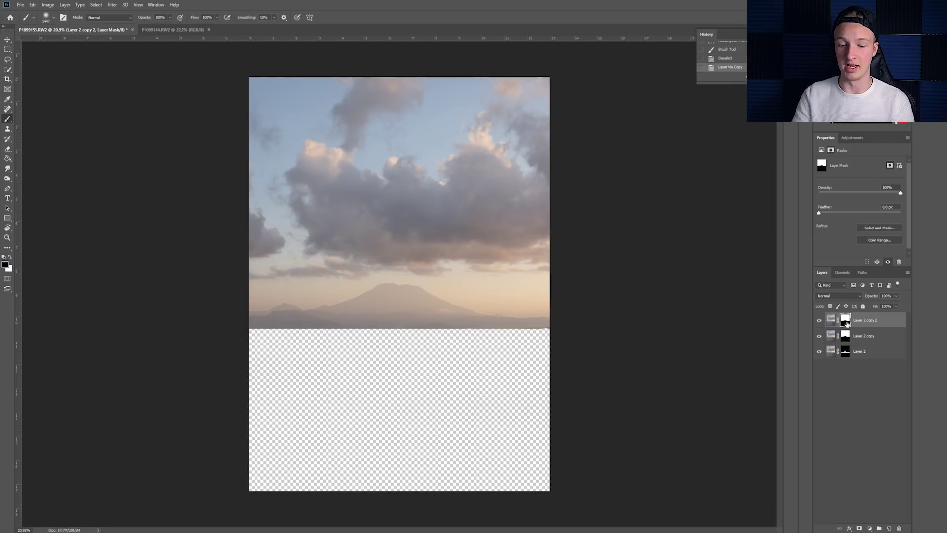
key(ctrl+i)
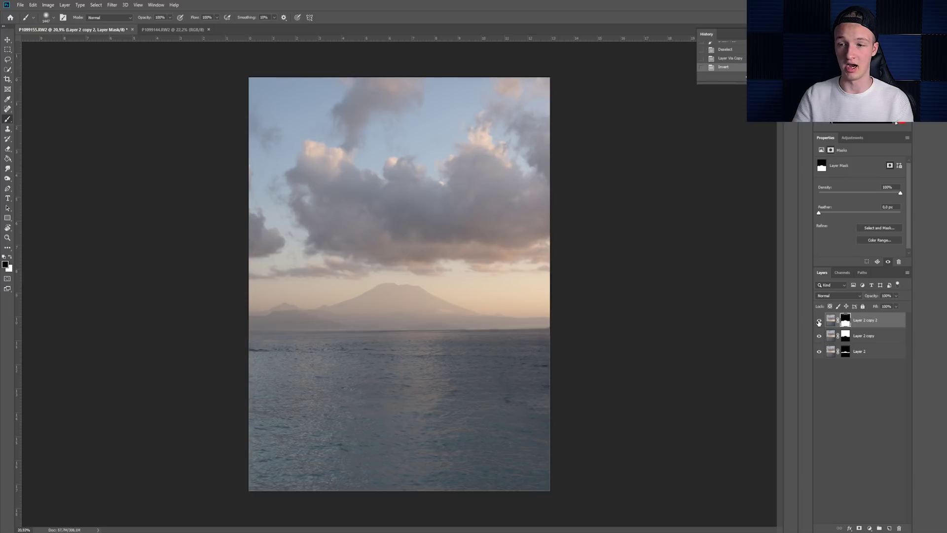
click(819, 322)
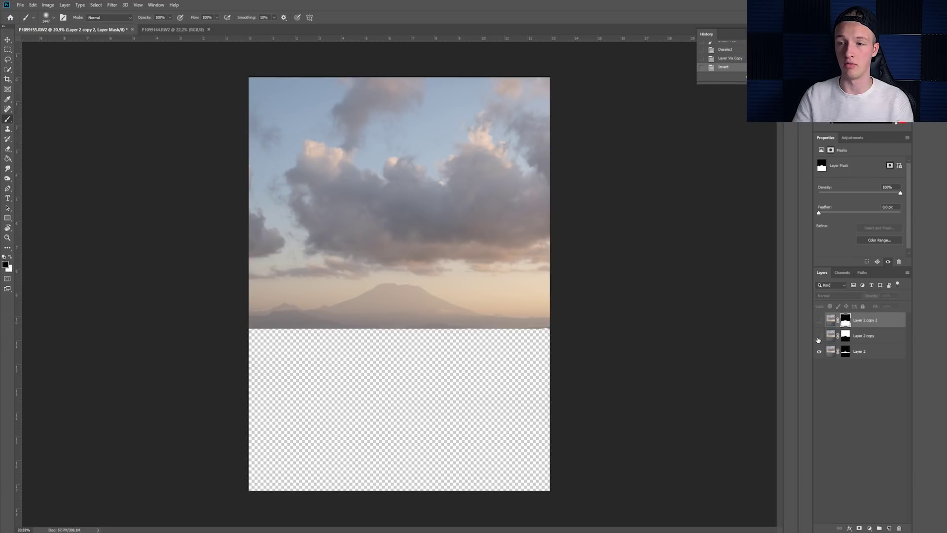
click(819, 338)
drag(820, 354, 823, 326)
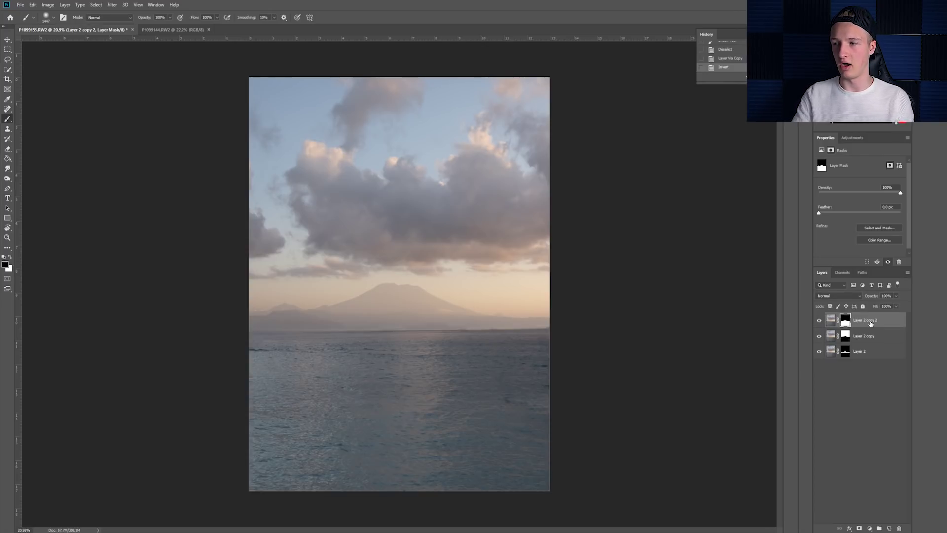
- Rename the sea layer as OCEAN and the sky layer, Layer 2 copy, as SKY
double_click(871, 324)
text(C)
key(Return)
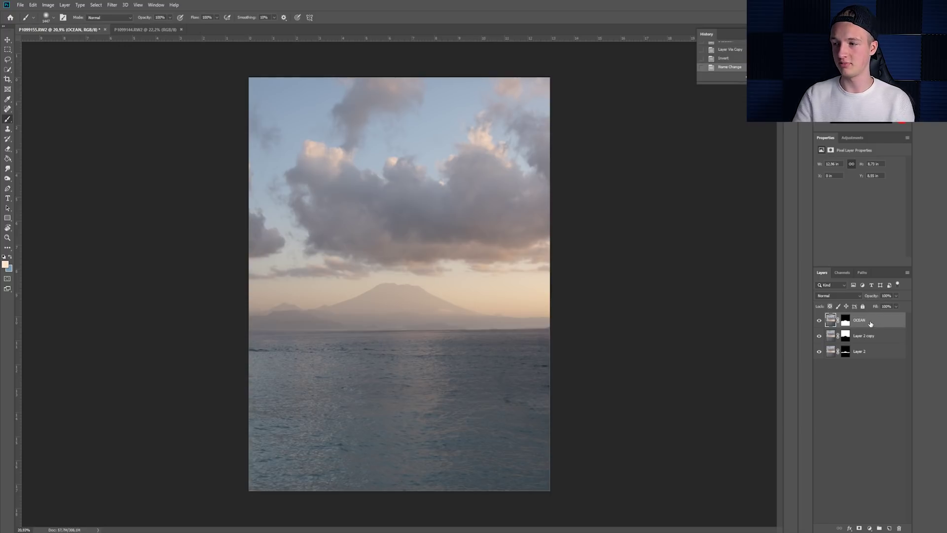
click(819, 337)
click(820, 337)
double_click(865, 336)
text(SKY)
key(Return)
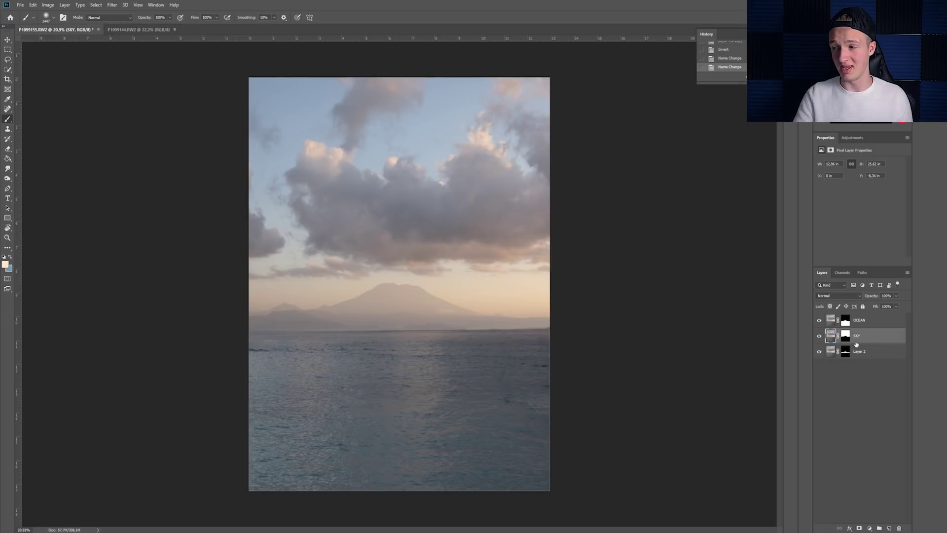
- Move the SKY layer beneath Layer 2 and check the OCEAN layer by toggling its visibility
drag(864, 345, 866, 354)
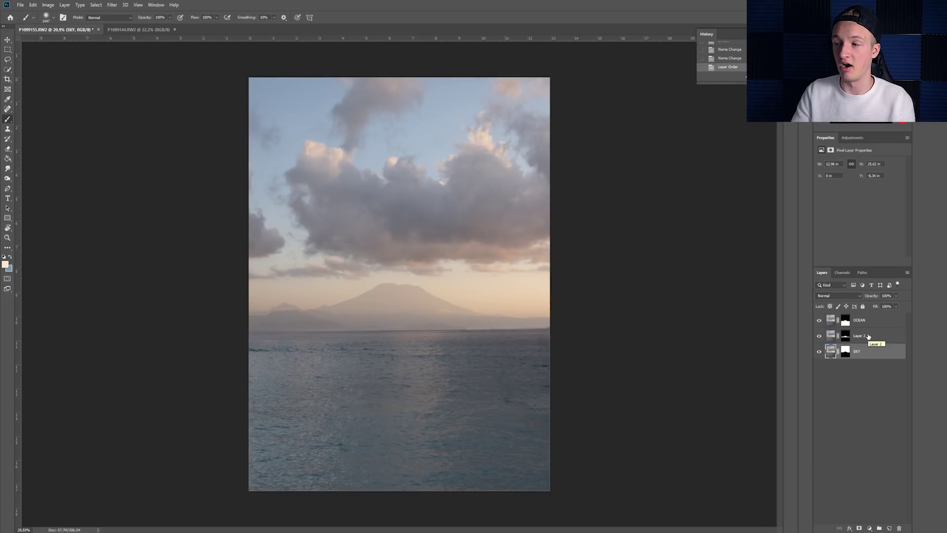
click(819, 321)
click(820, 321)
click(819, 321)
click(819, 321)
click(869, 324)
- Move Layer 2 above OCEAN, rename it MOUNTAIN, and toggle the SKY layer's visibility to check it
mouse_move(861, 336)
mouse_down()
mouse_move(851, 325)
mouse_move(859, 319)
mouse_up()
double_click(859, 320)
text(MOUNTAIN)
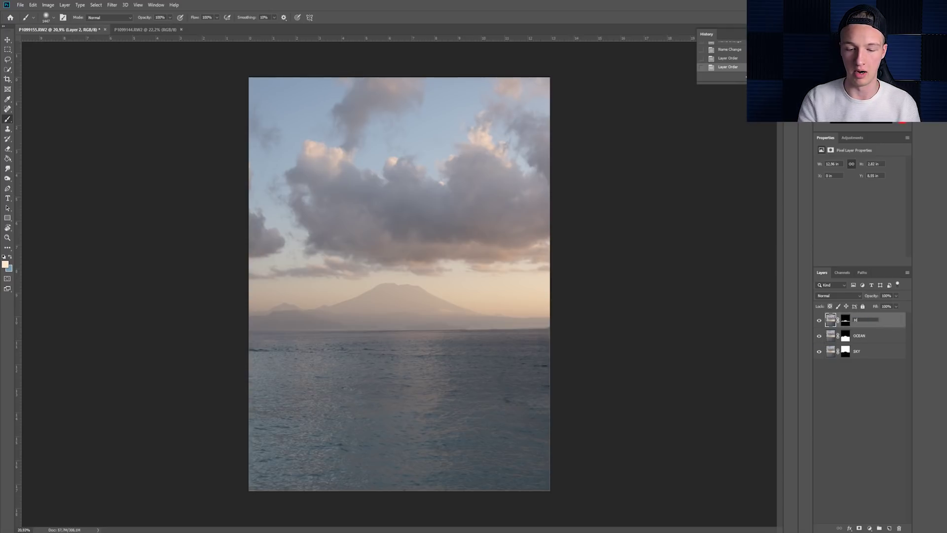
key(Return)
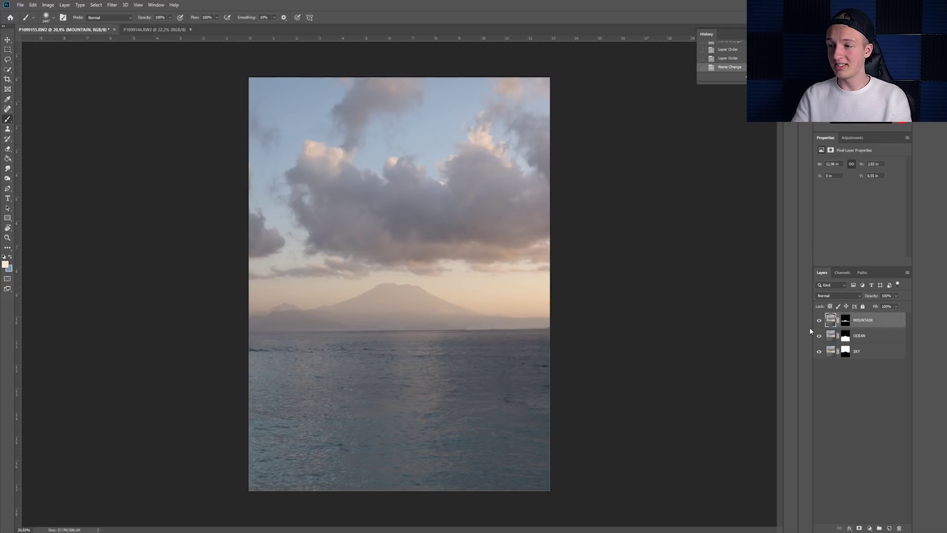
click(820, 352)
click(820, 352)
- Add a Curves adjustment layer directly above the SKY layer
click(880, 352)
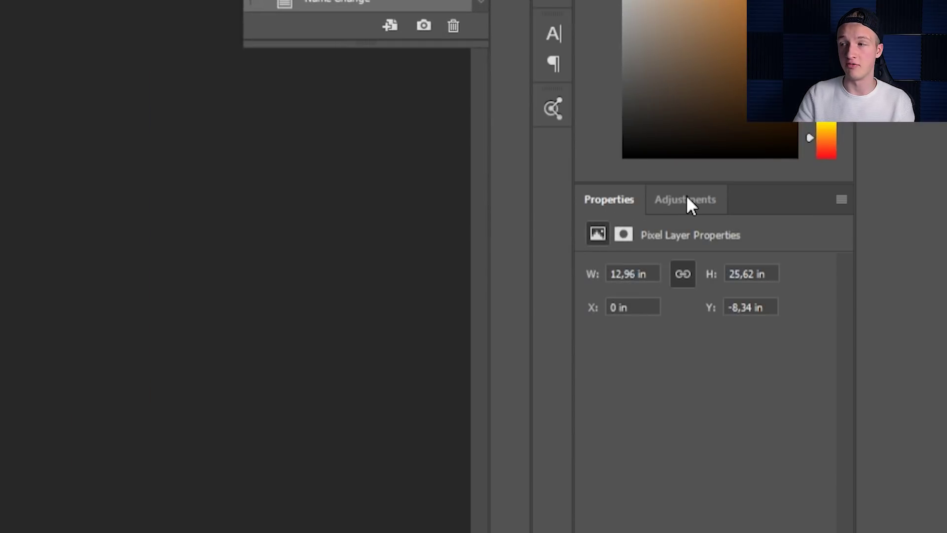
click(836, 146)
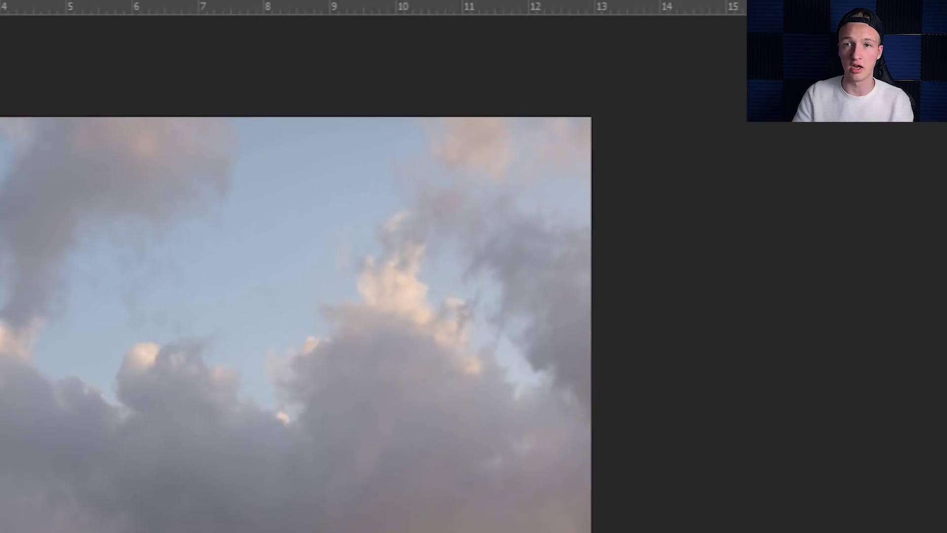
click(319, 10)
mouse_move(365, 22)
mouse_move(319, 7)
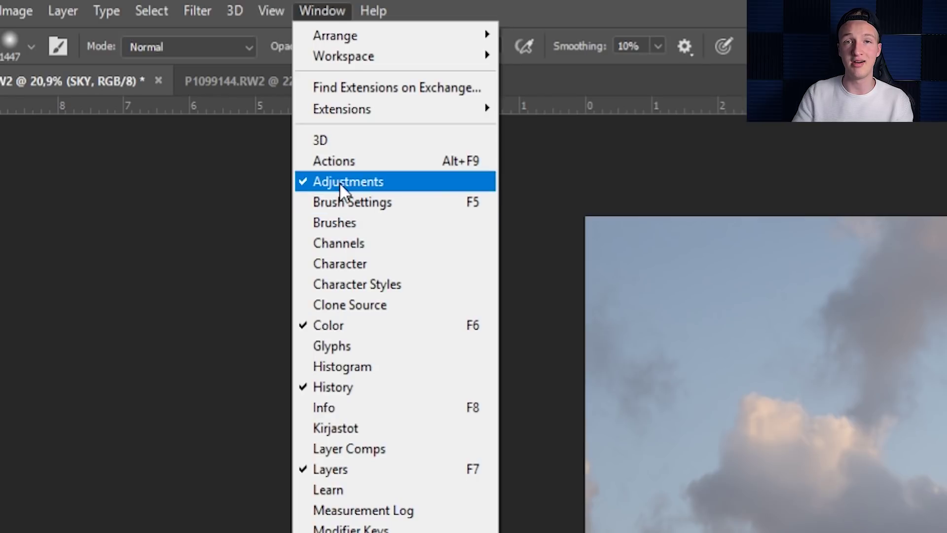
key(Escape)
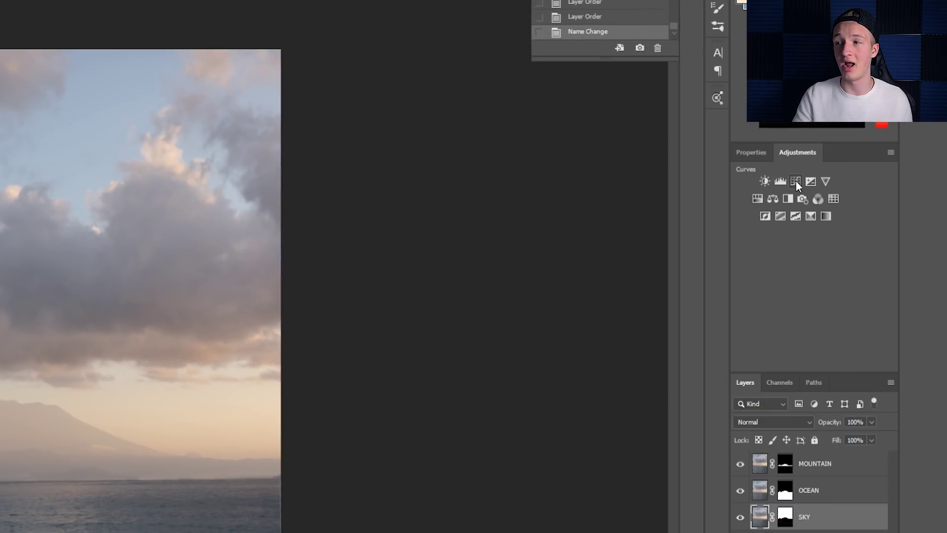
click(795, 181)
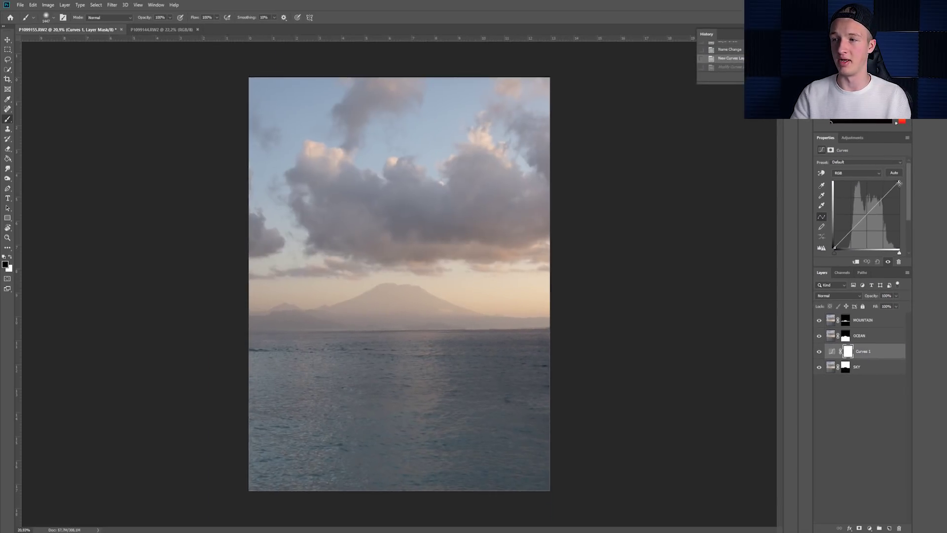
- Brighten the sky by moving the curve's white point inward, anchor its darker tones with a point, and compare with the adjustment hidden
drag(877, 227, 865, 227)
drag(893, 181, 888, 184)
drag(852, 229, 855, 227)
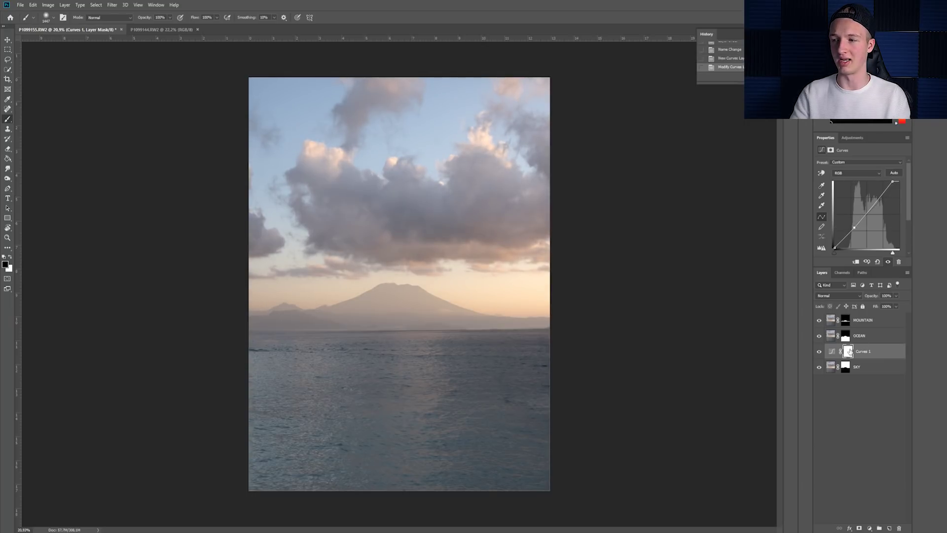
click(819, 351)
click(819, 351)
click(819, 352)
click(819, 351)
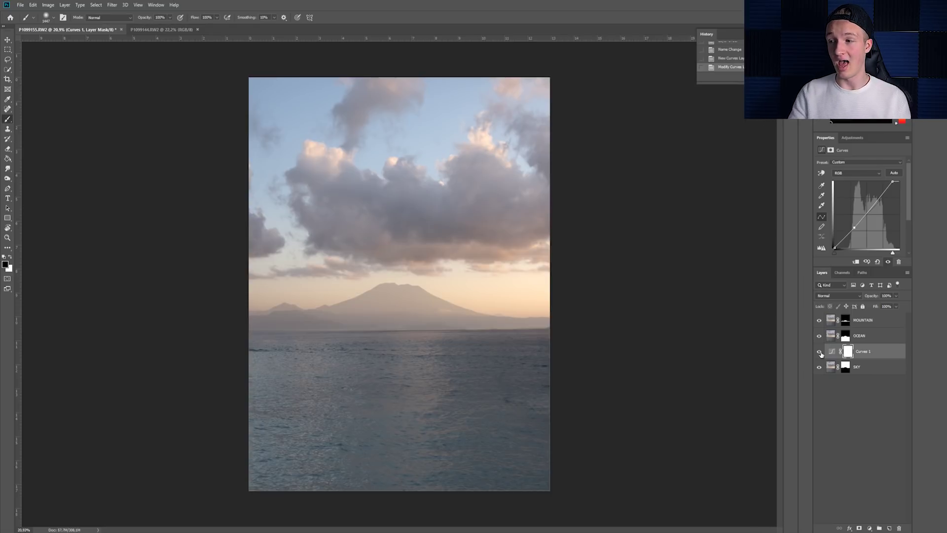
- Stretch the MOUNTAIN layer vertically to about 131.74% with Free Transform and move it down to meet the horizon
click(871, 321)
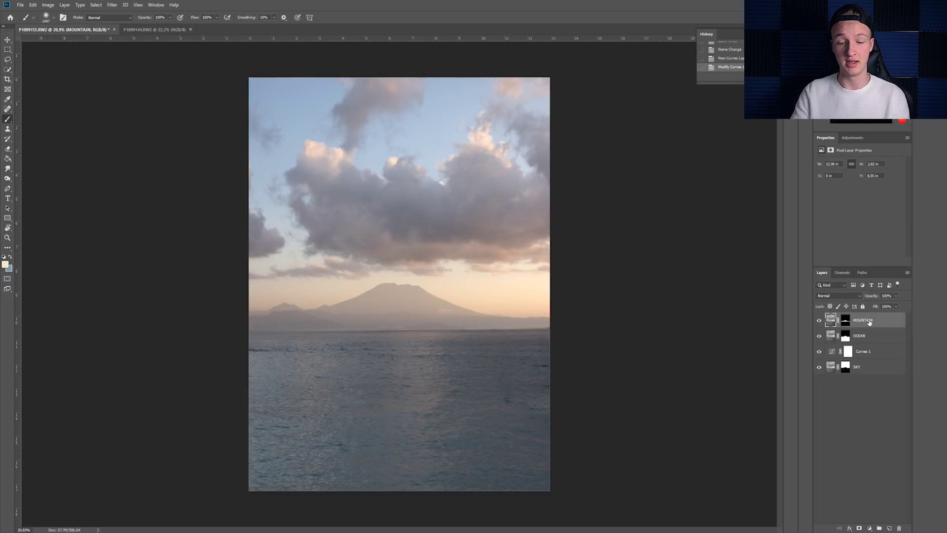
key(ctrl+t)
scroll(406, 211, down, 5)
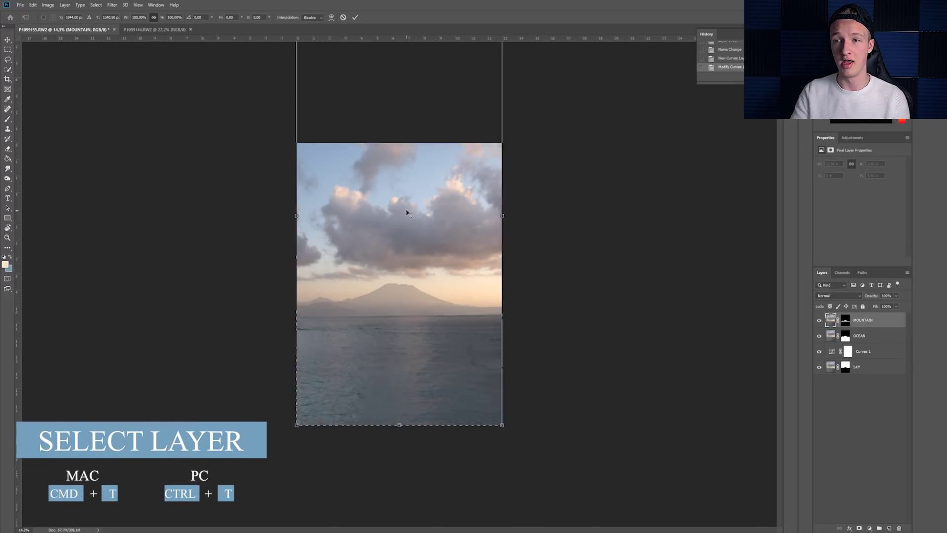
drag(403, 111, 401, 29)
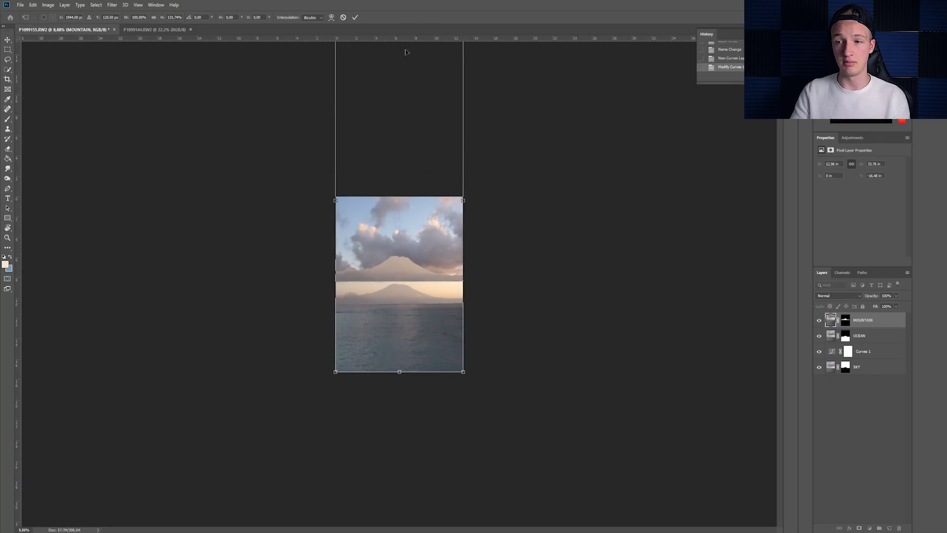
drag(398, 208, 398, 231)
key(Return)
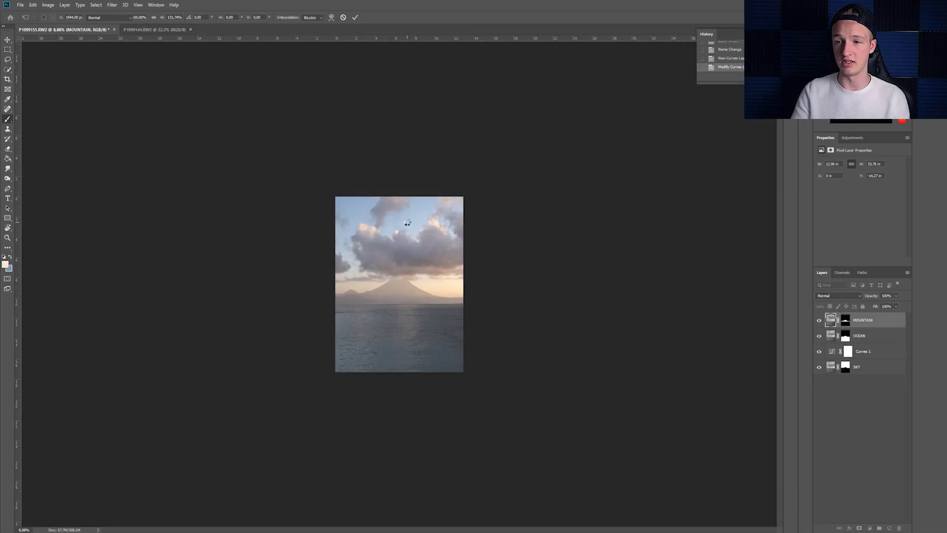
- Compare the enlarged mountain with the original by repeatedly toggling the MOUNTAIN layer's visibility
key(b)
scroll(440, 298, up, 5)
click(819, 321)
click(819, 321)
click(819, 320)
click(818, 321)
click(819, 321)
click(819, 320)
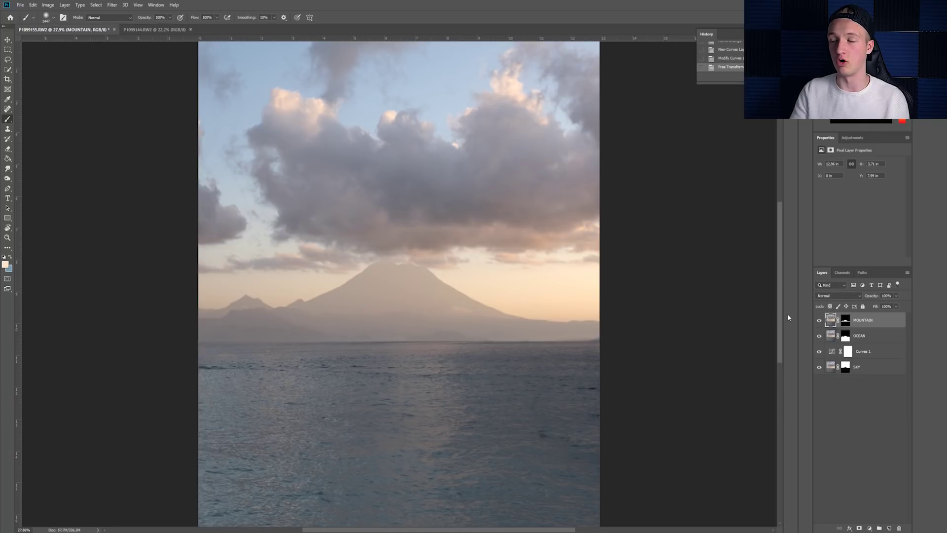
- Stretch the SKY layer vertically at both its upper and lower edges with Free Transform, to about 29.3 in high
click(870, 368)
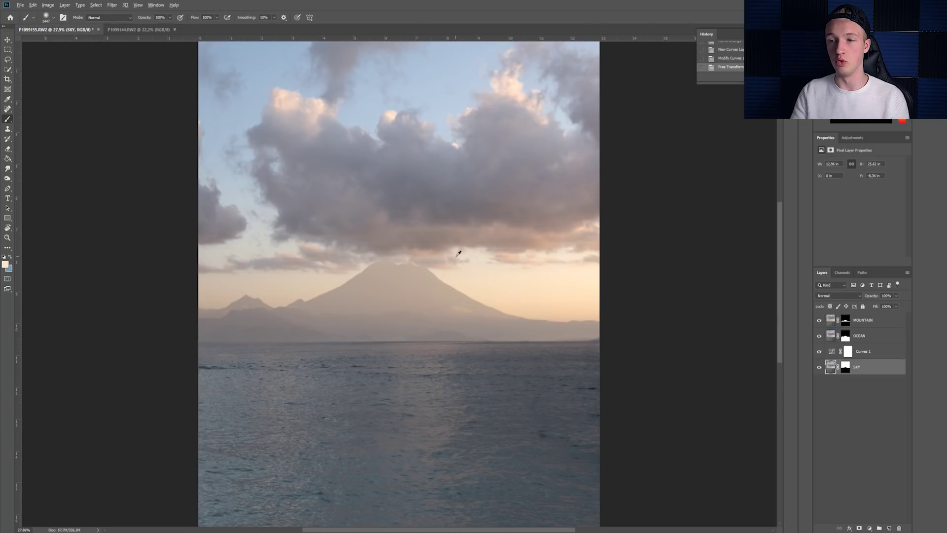
scroll(457, 252, down, 2)
key(ctrl+t)
scroll(428, 182, down, 3)
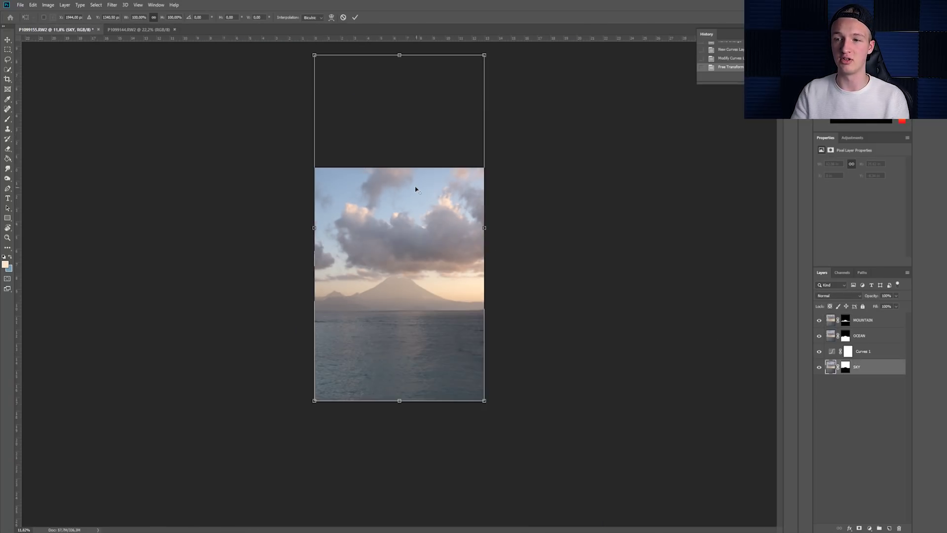
drag(402, 57, 402, 20)
drag(399, 399, 398, 413)
scroll(433, 214, down, 1)
key(Return)
key(b)
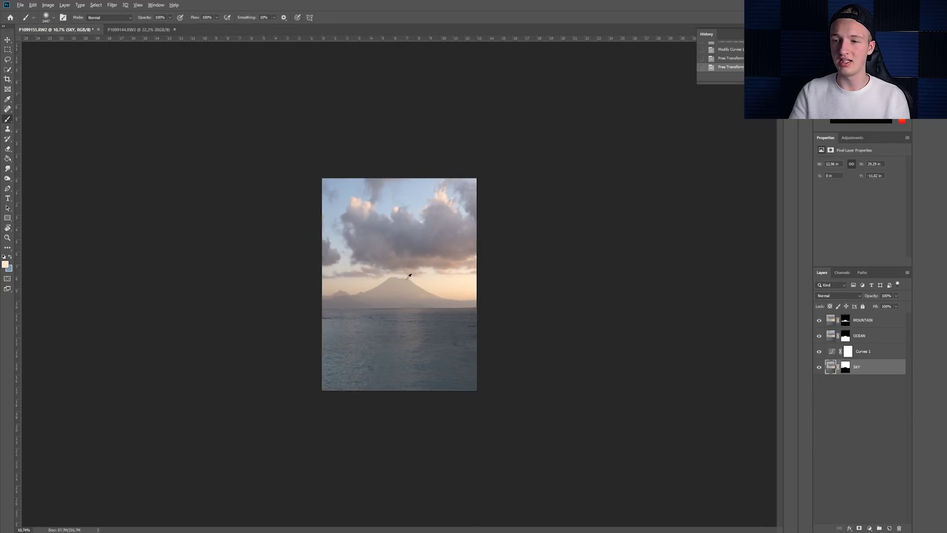
scroll(399, 284, up, 6)
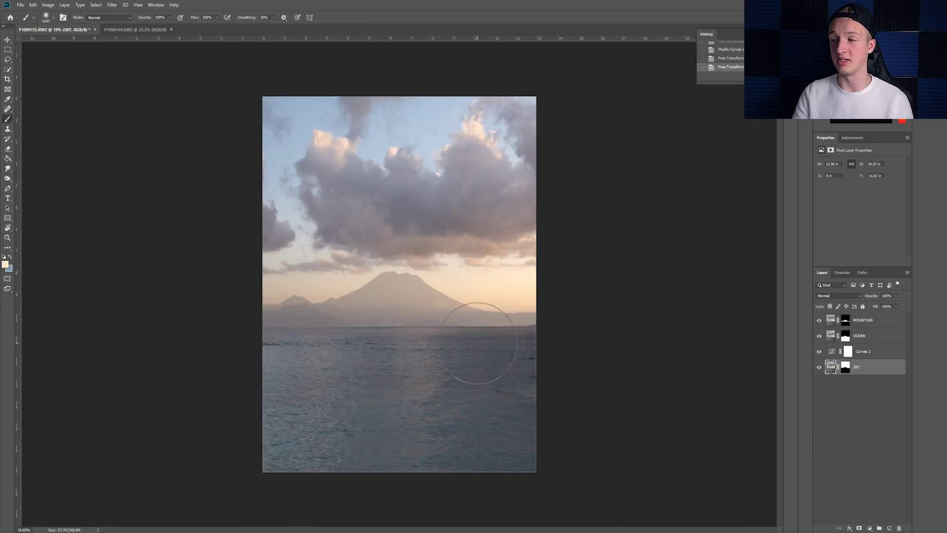
- Examine the composite by toggling the visibility of the MOUNTAIN, SKY and OCEAN layers in turn
click(819, 322)
click(819, 321)
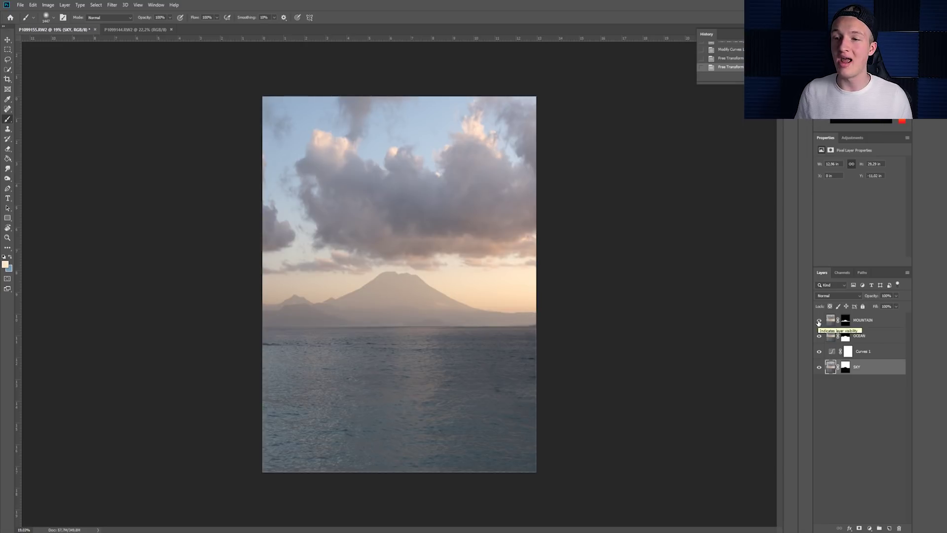
click(819, 322)
click(819, 321)
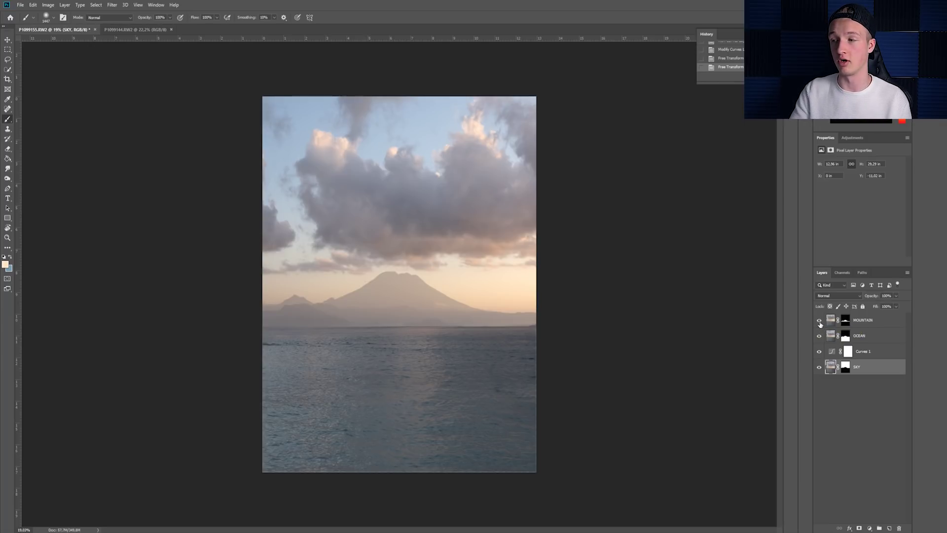
click(819, 367)
click(819, 367)
click(819, 336)
click(819, 336)
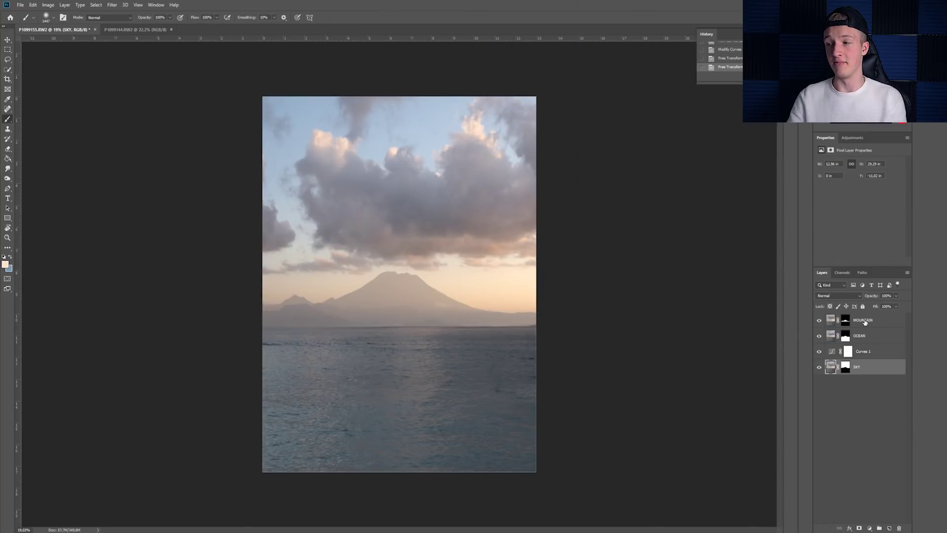
- Add a Brightness/Contrast adjustment above MOUNTAIN with reduced brightness and raised contrast, and compare the image with it hidden
click(873, 321)
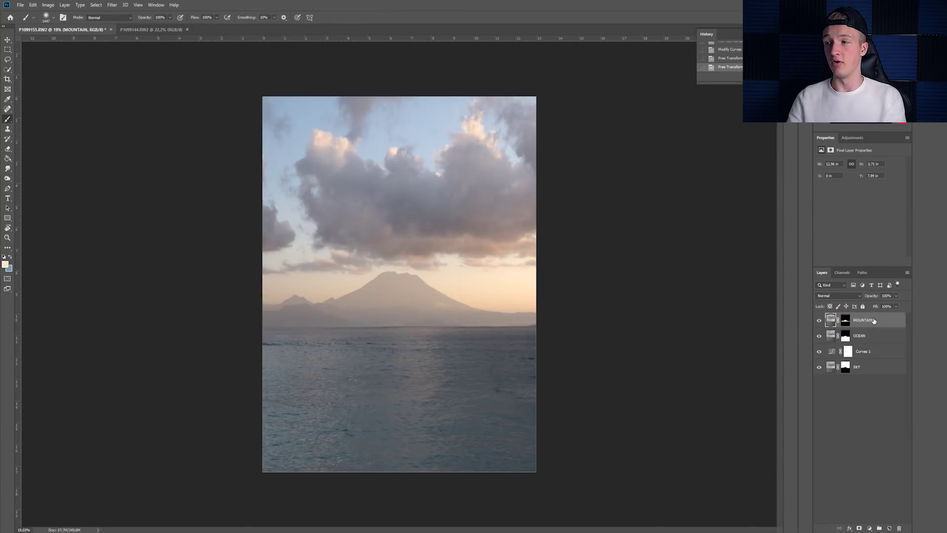
click(852, 139)
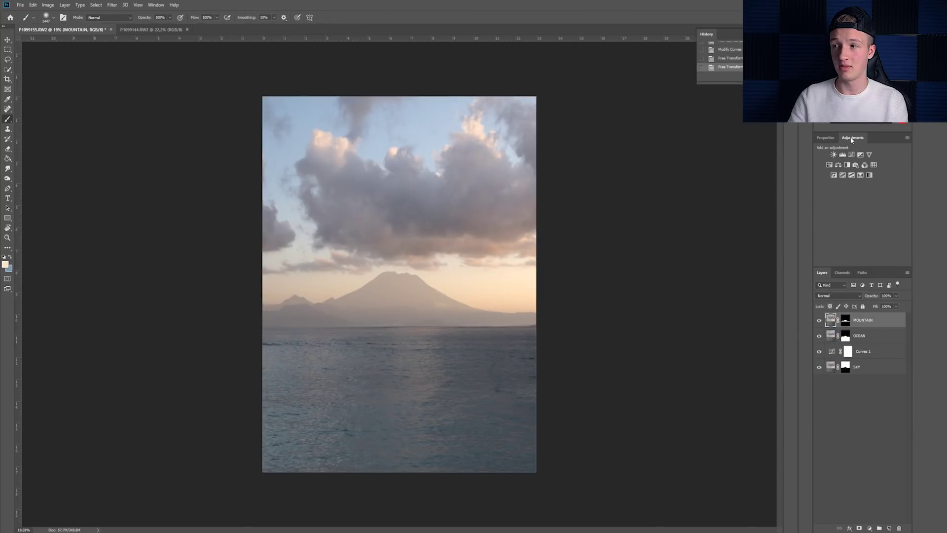
click(834, 155)
mouse_move(861, 183)
mouse_down()
mouse_move(841, 184)
mouse_move(868, 199)
mouse_up()
click(819, 321)
click(819, 321)
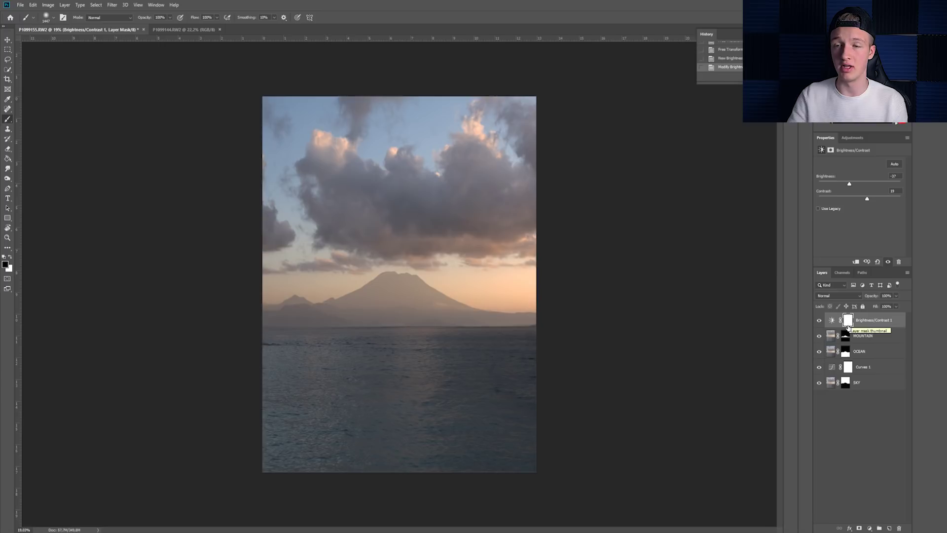
- Paint black on the Brightness/Contrast mask around the bright sky beside the mountain, compare the effect, and lower the adjustment's opacity to 83%
mouse_move(459, 236)
mouse_down()
mouse_move(508, 250)
mouse_move(469, 296)
mouse_move(524, 232)
mouse_up()
drag(454, 296, 523, 293)
click(818, 320)
click(819, 321)
click(819, 320)
click(818, 321)
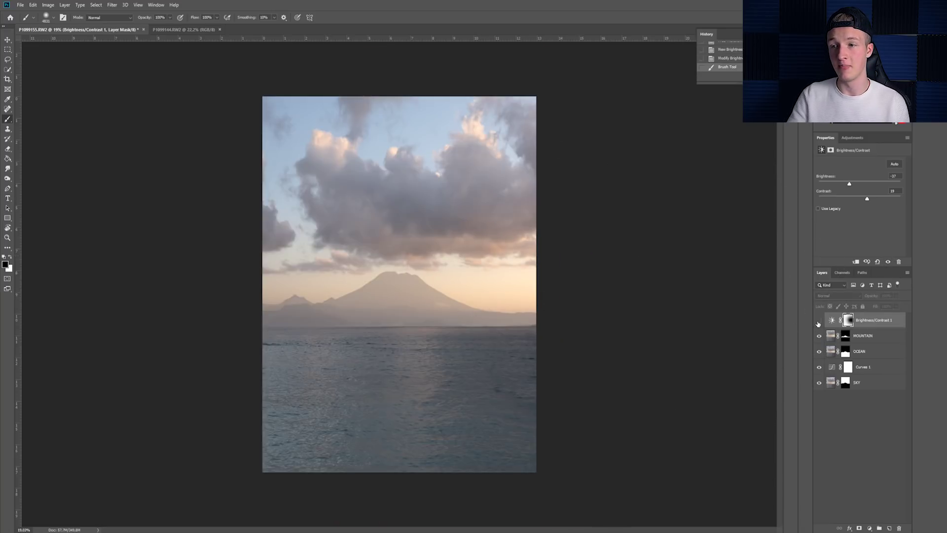
click(818, 320)
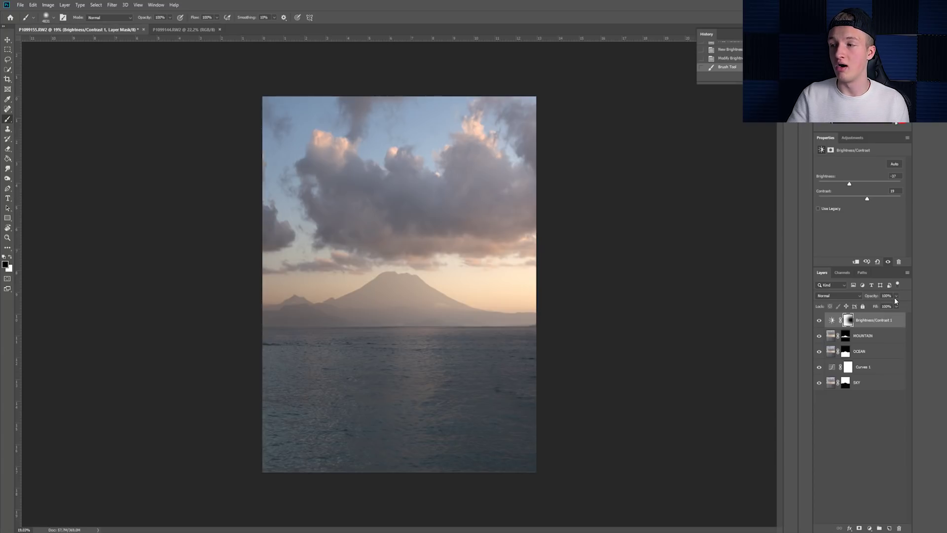
drag(896, 306, 892, 305)
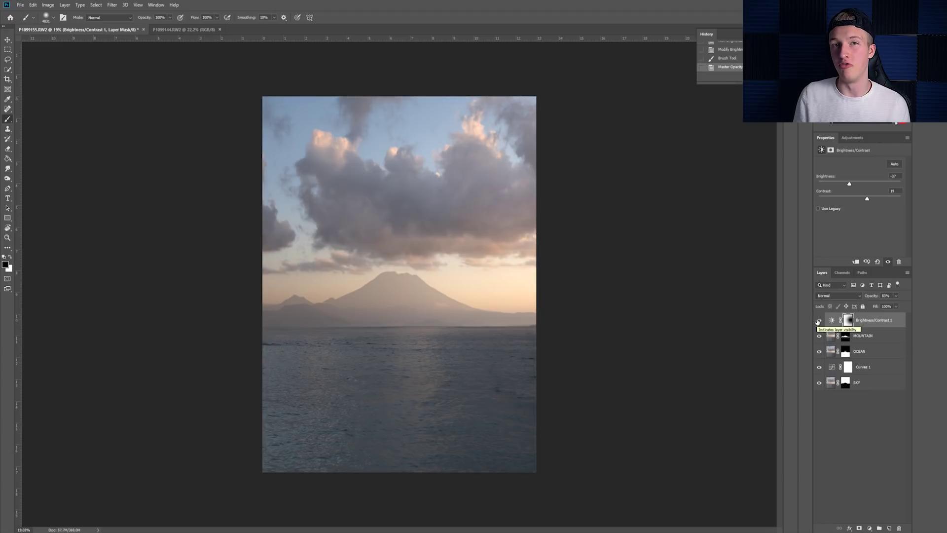
- Add a Hue/Saturation adjustment at the top of the stack with saturation +27, and compare the image with it hidden
click(853, 139)
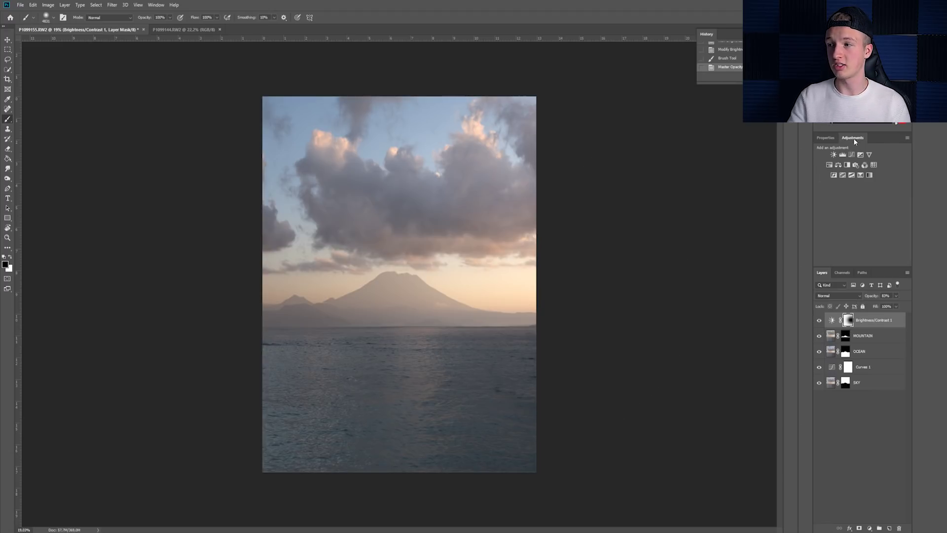
click(830, 166)
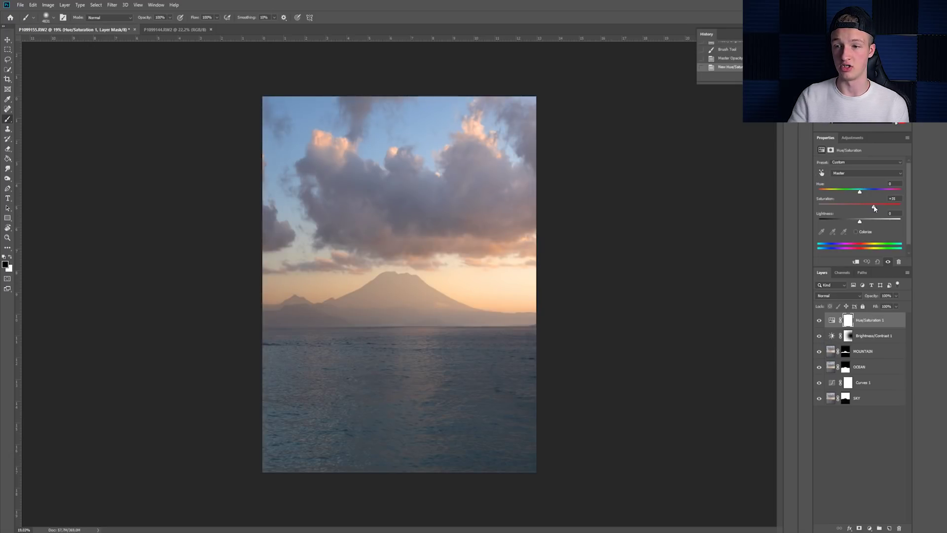
drag(874, 208, 871, 208)
click(819, 320)
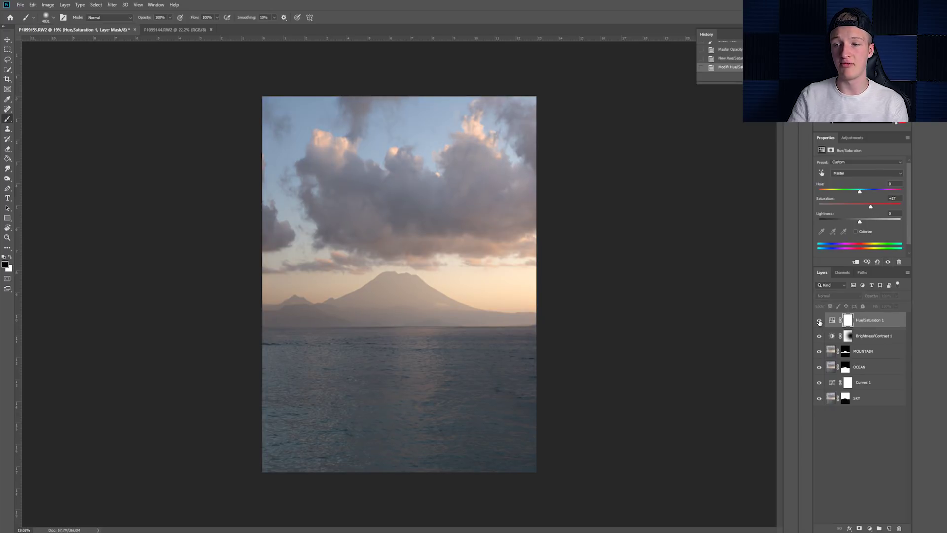
click(820, 321)
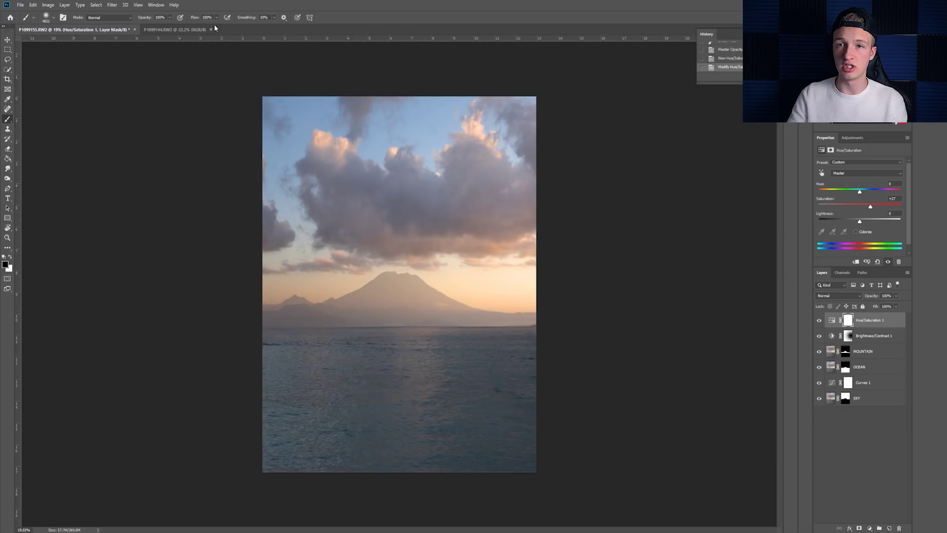
- Set the brush flow to 50%, paint black on the Hue/Saturation mask across the lower ocean, and check the adjustment's effect
click(169, 18)
drag(217, 17, 207, 25)
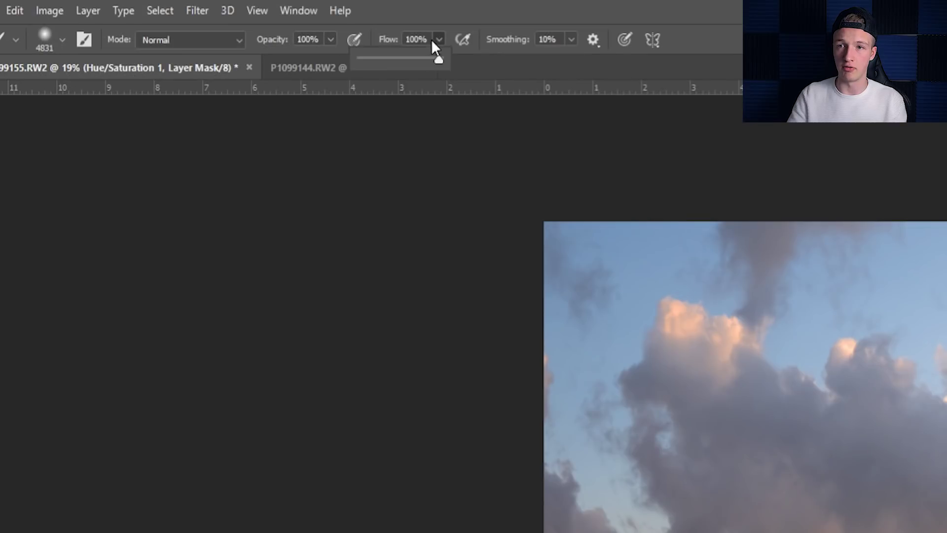
drag(399, 59, 401, 60)
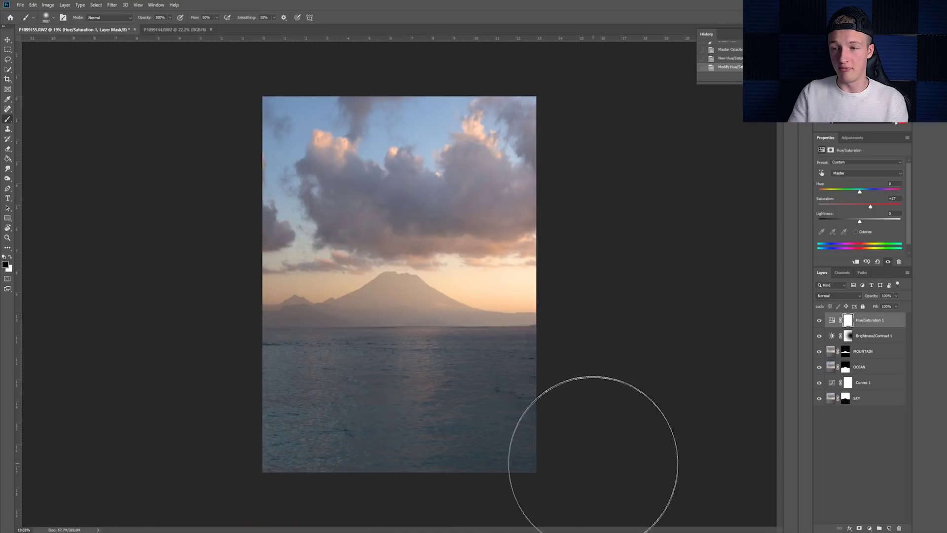
drag(453, 413, 628, 412)
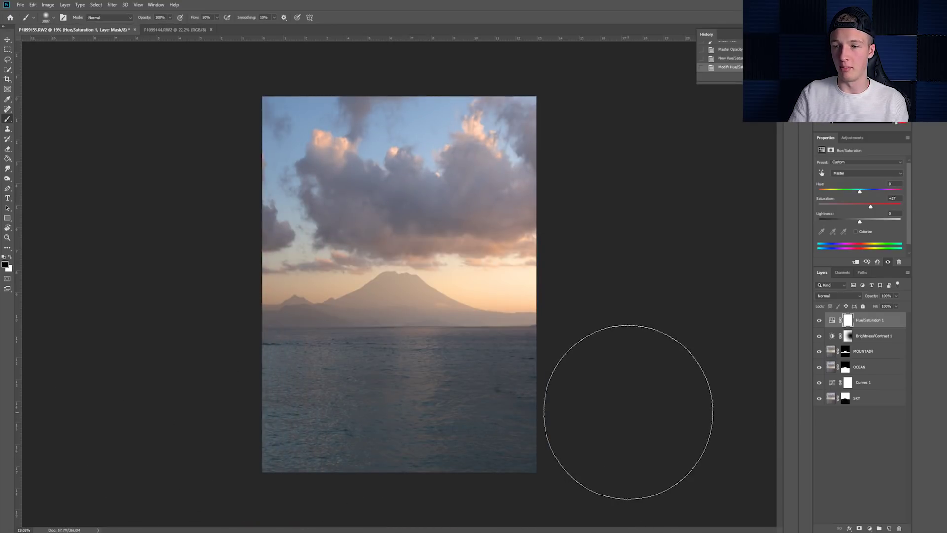
click(819, 321)
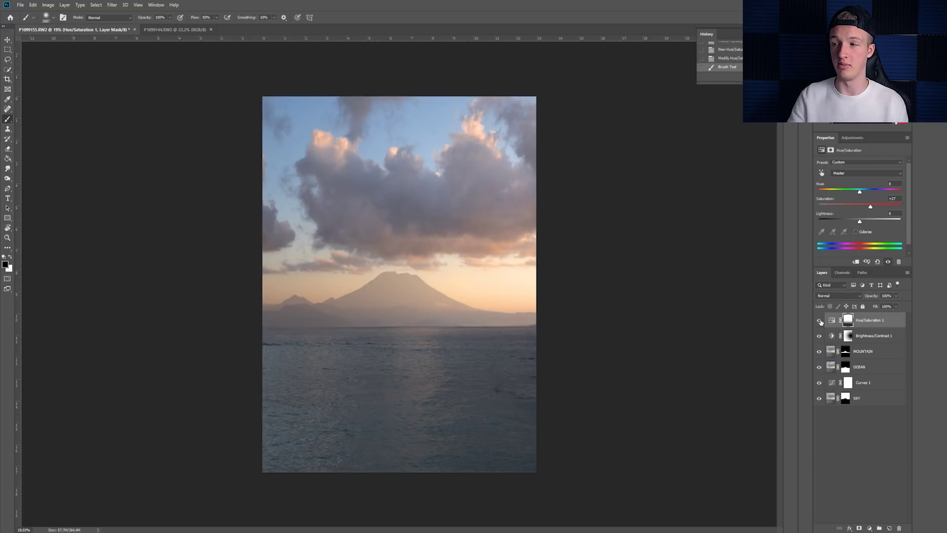
click(832, 320)
- Add a Color Balance adjustment shifting the midtones slightly toward blue, and paint black on its mask over the bright sky beside the mountain
click(856, 141)
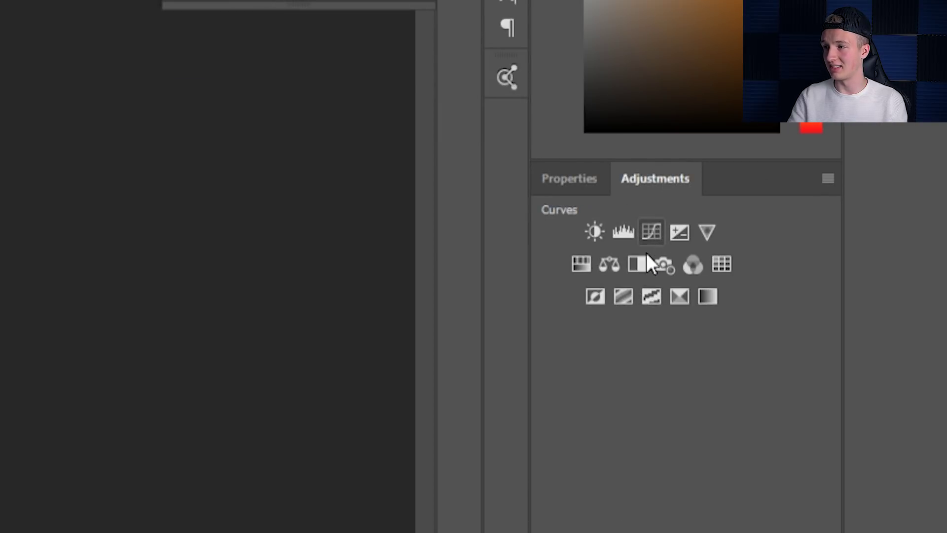
click(612, 267)
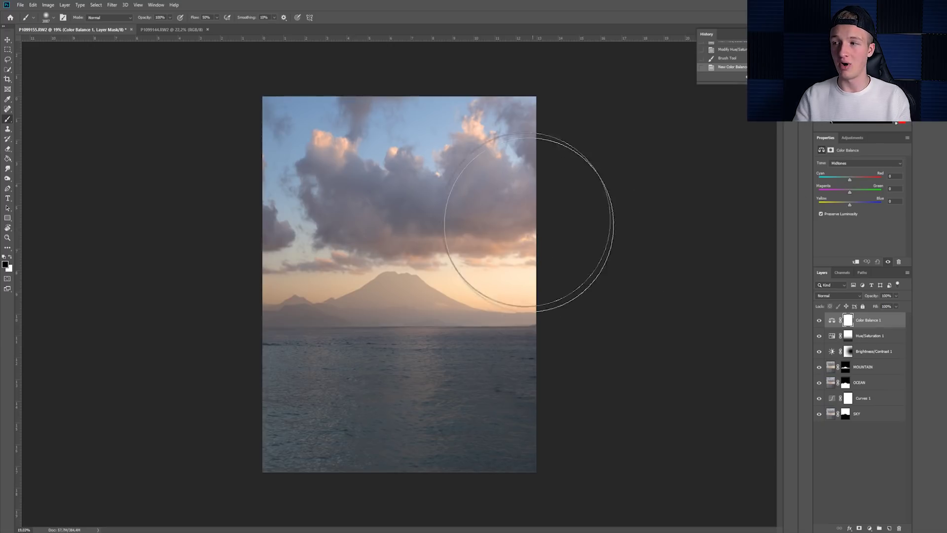
click(854, 208)
click(819, 321)
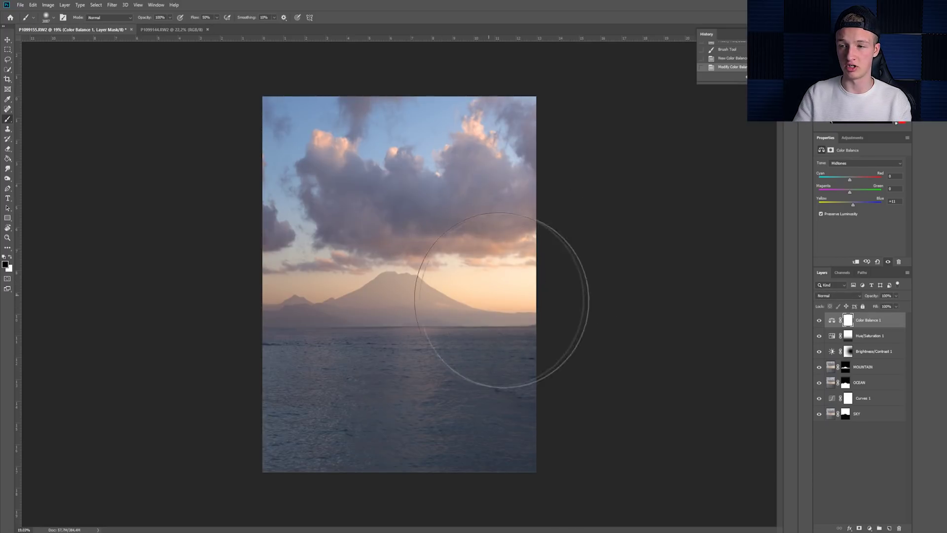
drag(592, 320, 482, 289)
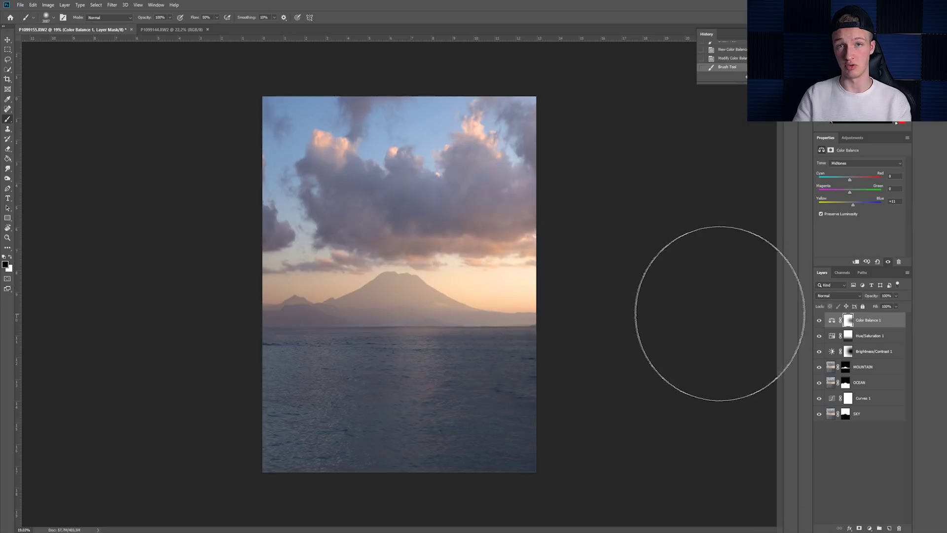
drag(501, 290, 461, 279)
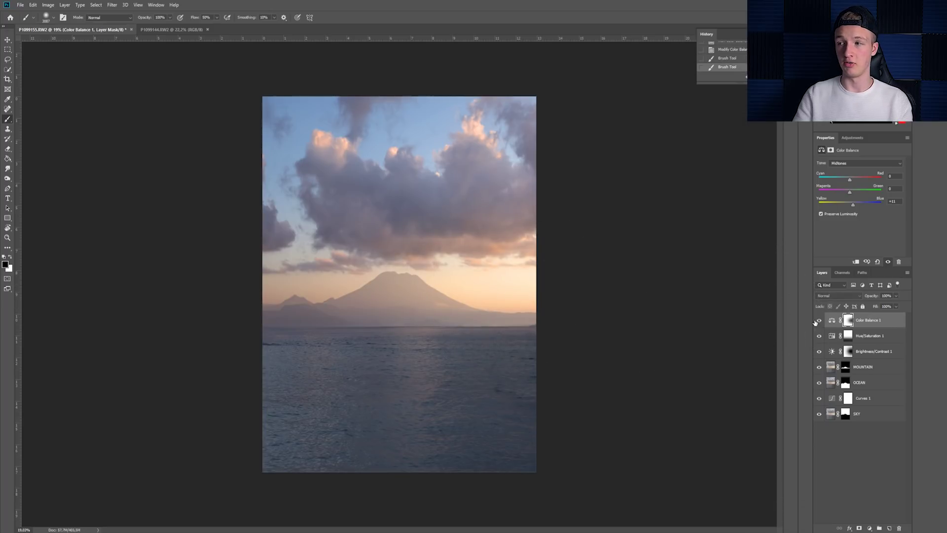
- Compare the image with the Color Balance, Hue/Saturation and Brightness/Contrast adjustments hidden and shown
click(851, 137)
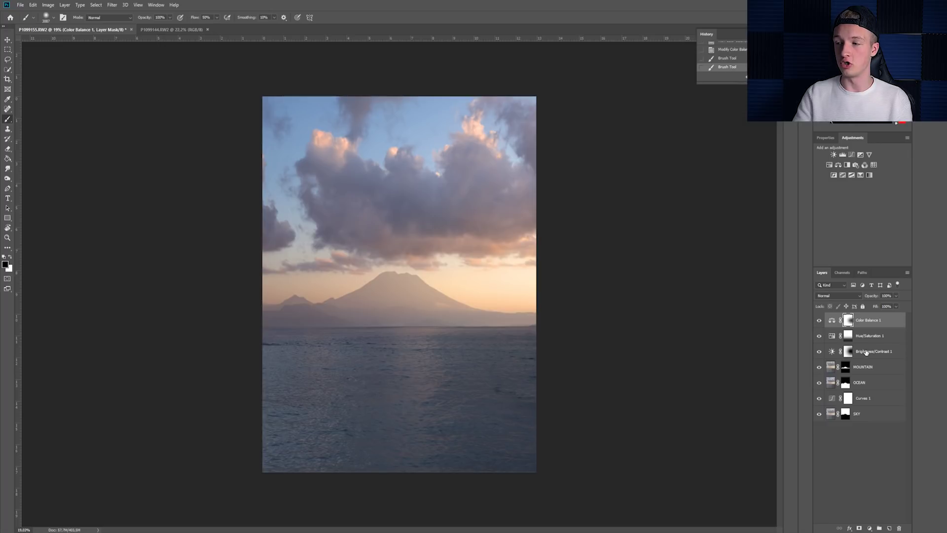
click(819, 336)
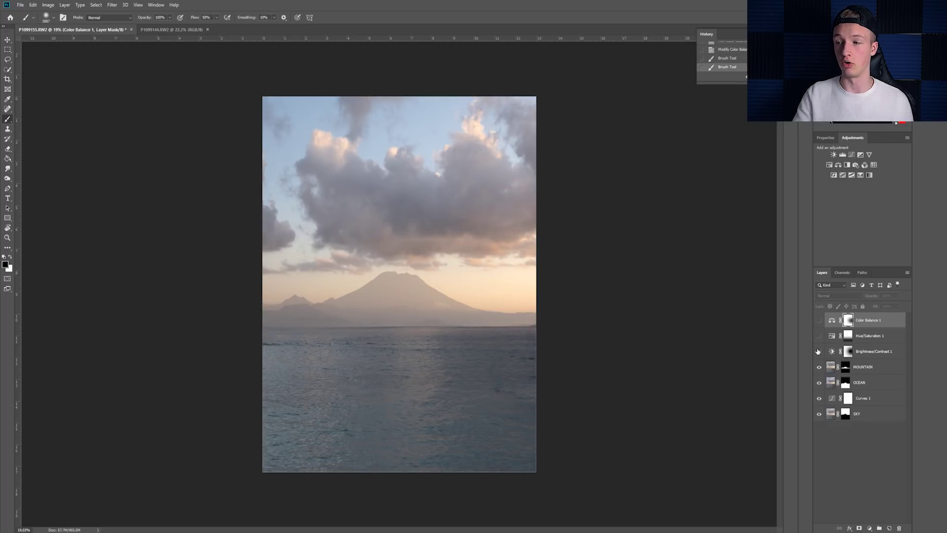
drag(818, 352, 819, 320)
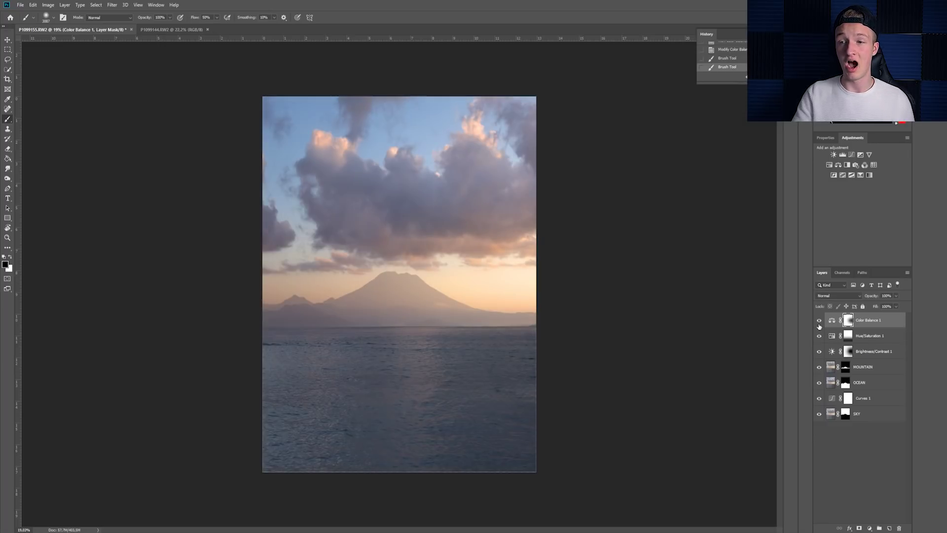
drag(820, 320, 816, 355)
click(817, 355)
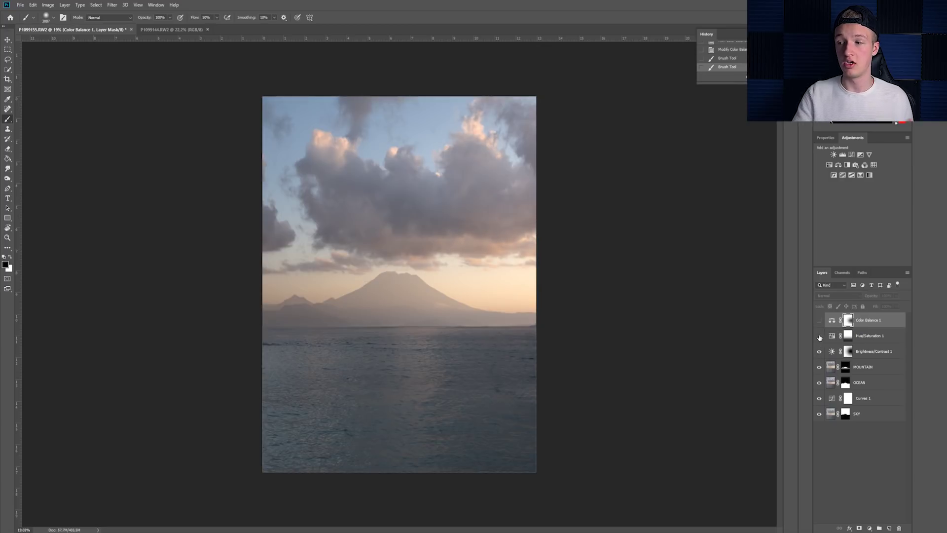
click(819, 320)
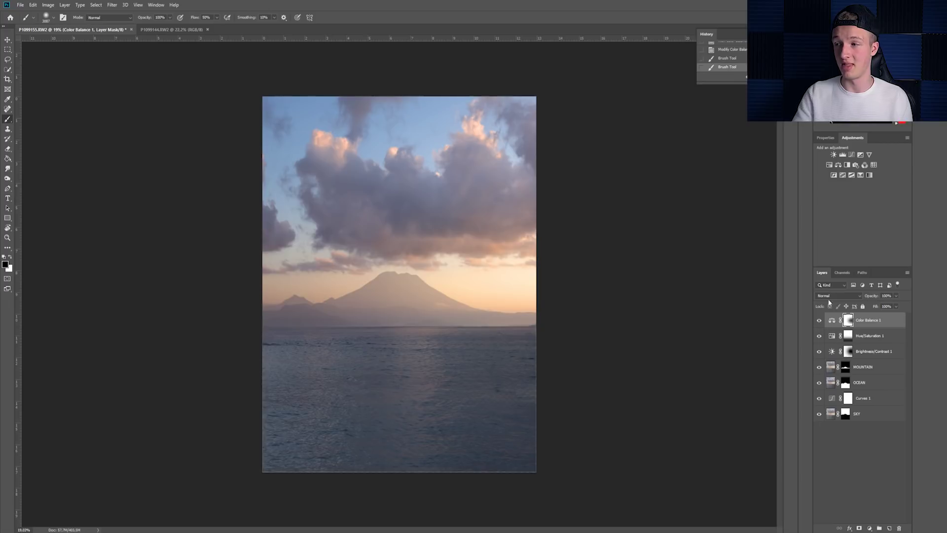
- Add a second Brightness/Contrast adjustment on top with brightness 21 and raised contrast, and invert its mask to black
click(833, 154)
drag(859, 182, 867, 184)
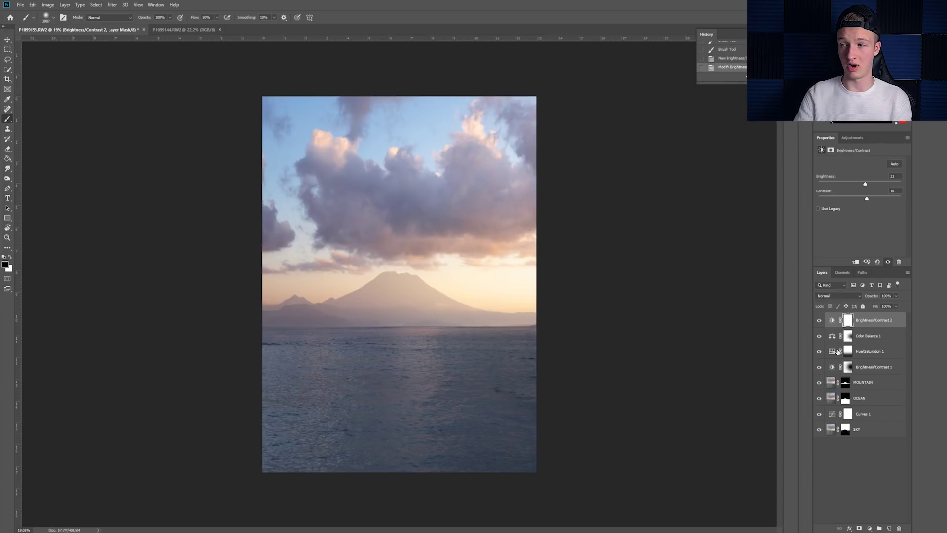
click(848, 320)
key(ctrl+i)
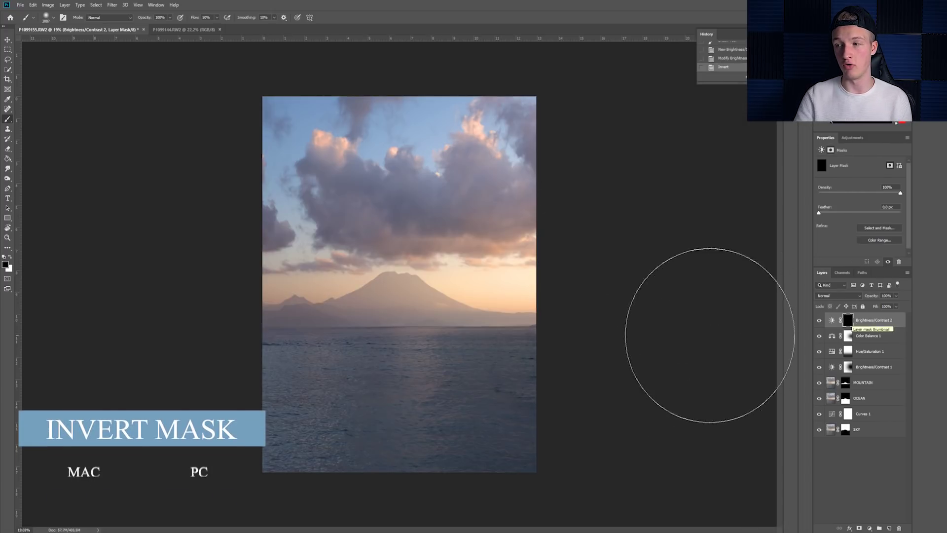
key(ctrl+i)
key(ctrl+i)
key(ctrl+i)
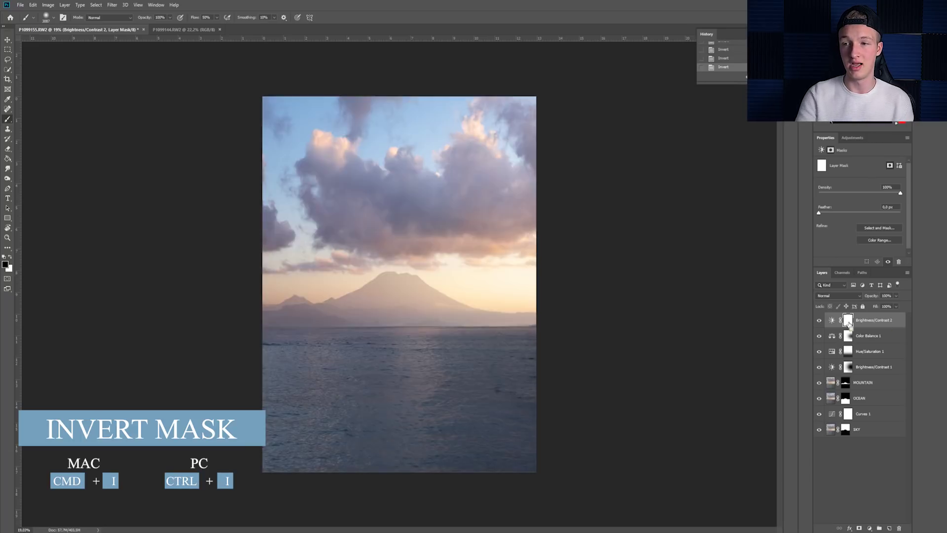
key(ctrl+i)
- Paint white on the new Brightness/Contrast mask over the glowing sky beside the mountain, and check the adjustment's effect
key(x)
drag(478, 266, 575, 289)
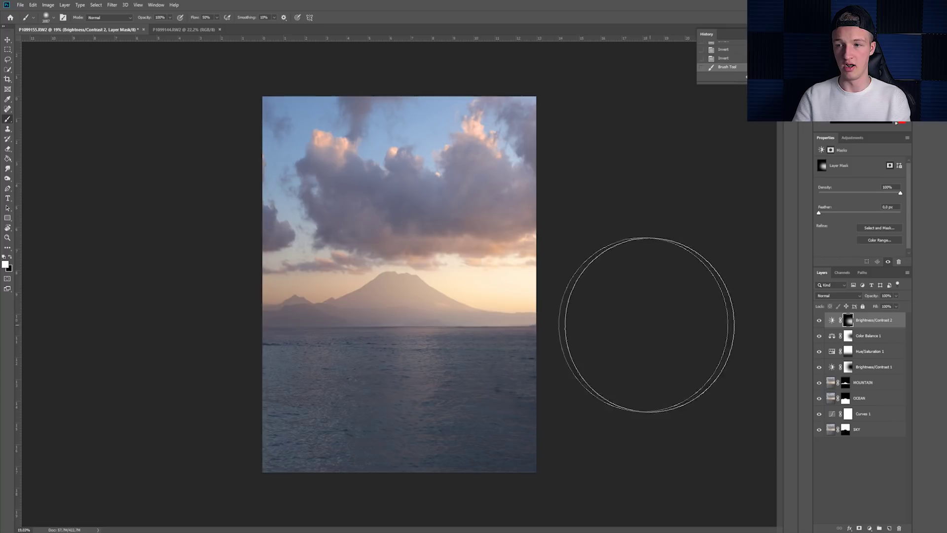
click(819, 322)
- Group the four adjustment layers above MOUNTAIN, and put that group and all remaining layers into one overall group
shift+click(881, 370)
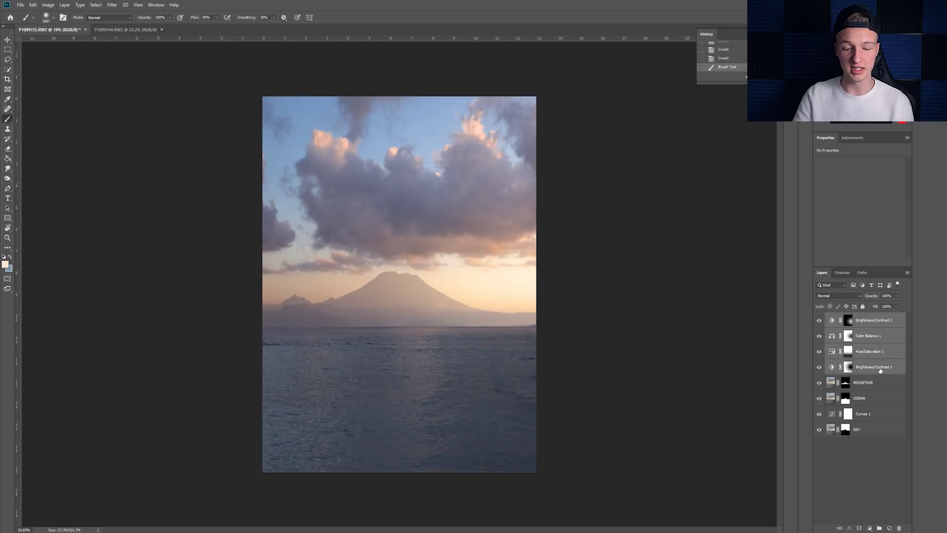
key(ctrl+g)
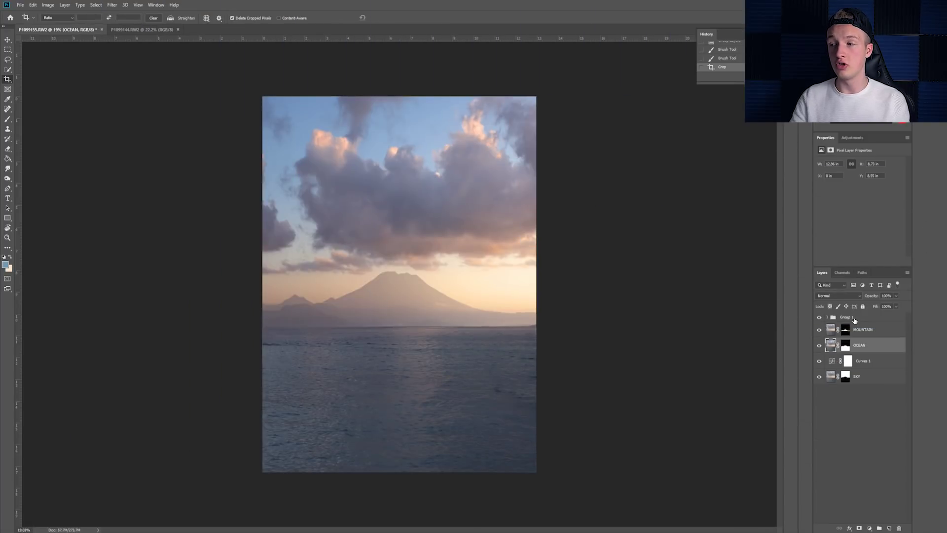
click(855, 318)
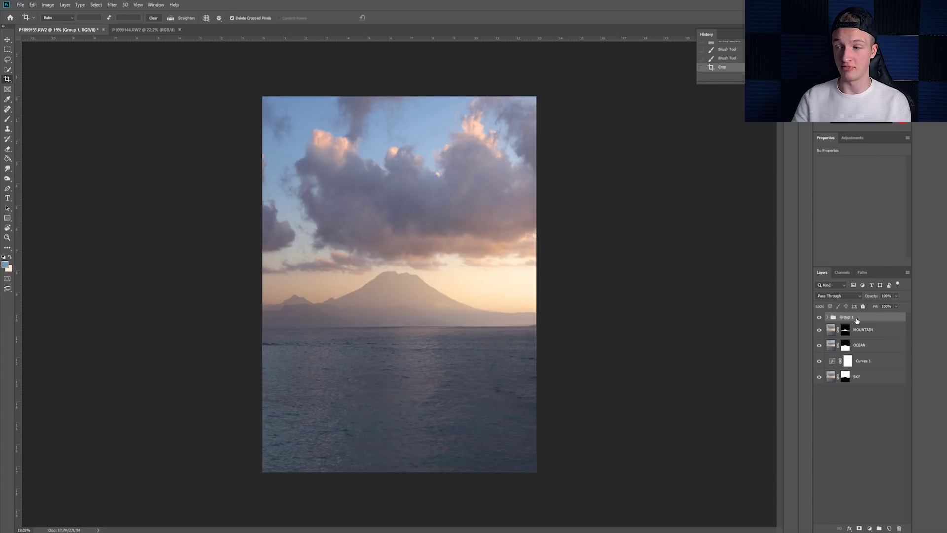
shift+click(857, 377)
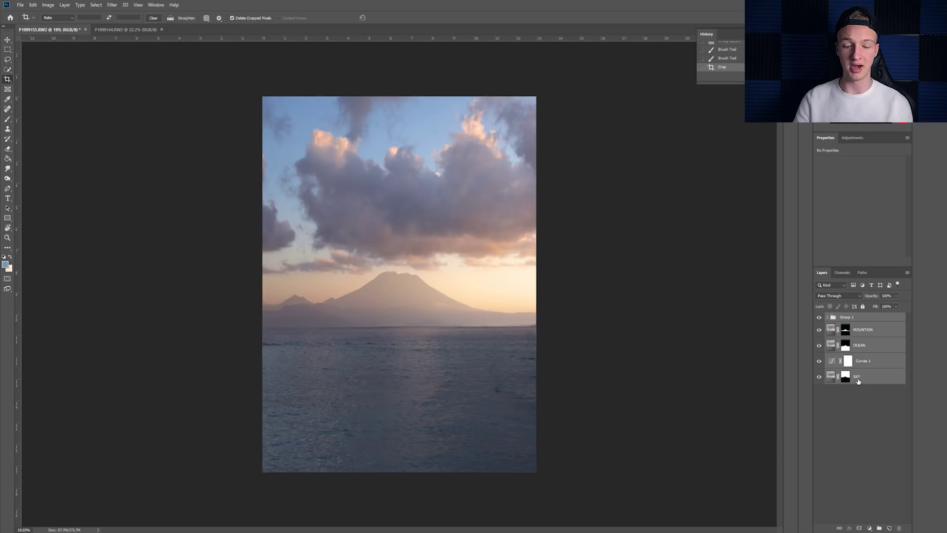
key(ctrl+g)
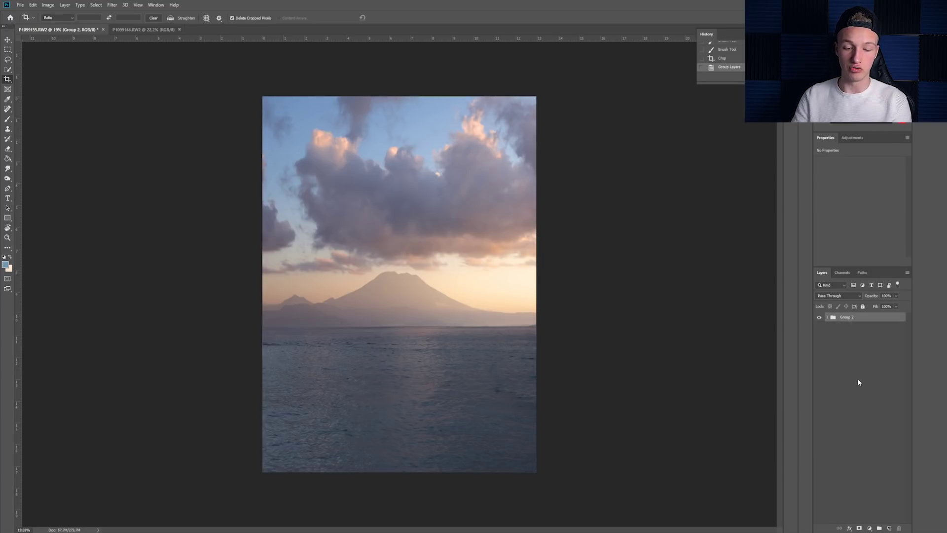
- Duplicate the overall group, merge the copy into a single pixel layer, and hide the original group
key(ctrl+j)
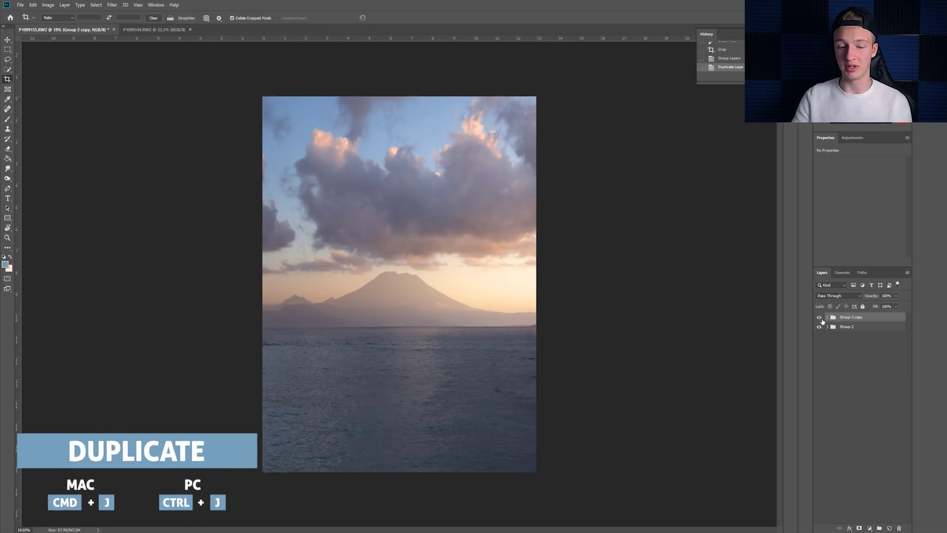
key(ctrl+e)
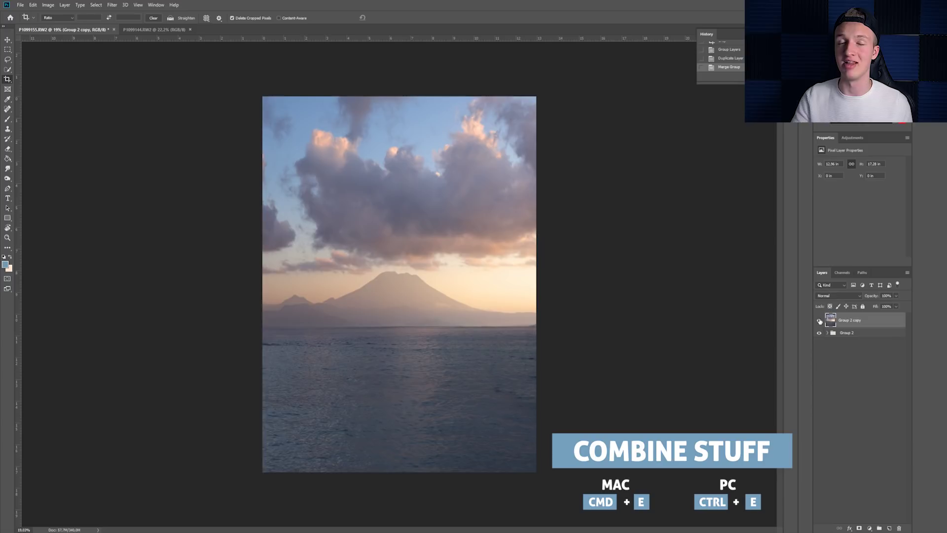
alt+click(819, 321)
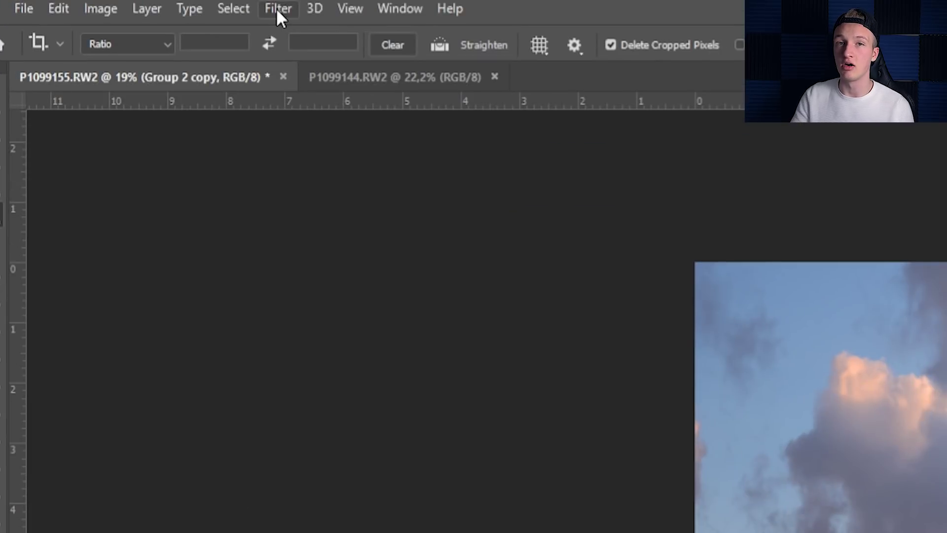
- Open the Camera Raw Filter on the merged copy and look over its adjustment sections, ending on Basic
click(112, 5)
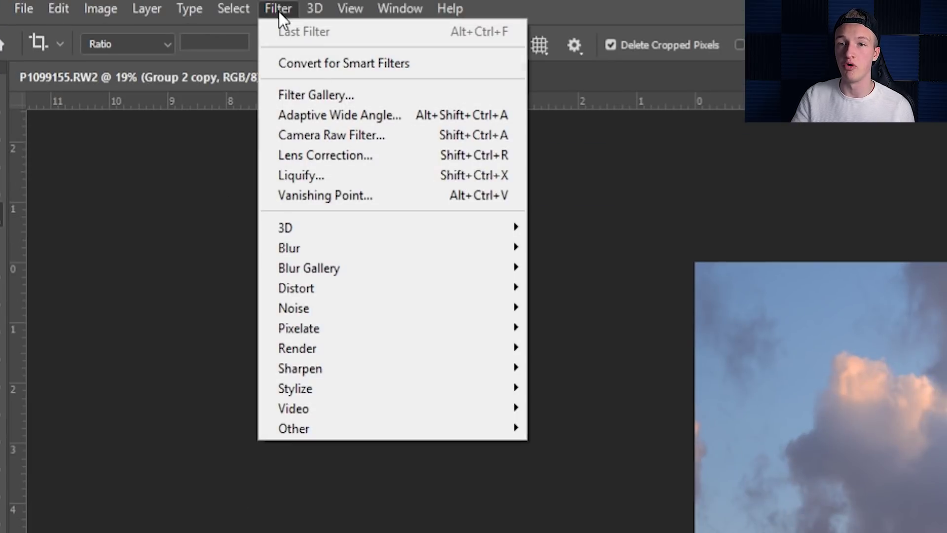
click(336, 135)
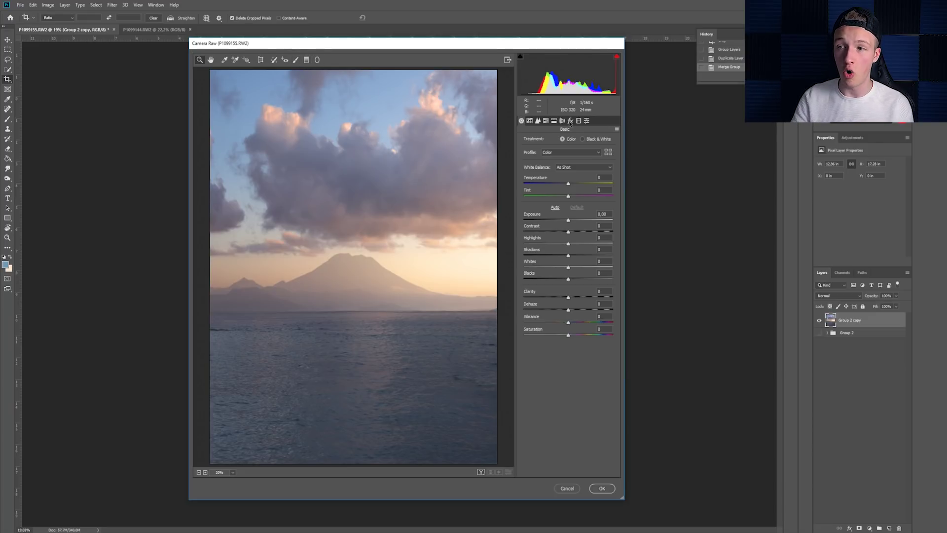
click(543, 122)
click(525, 121)
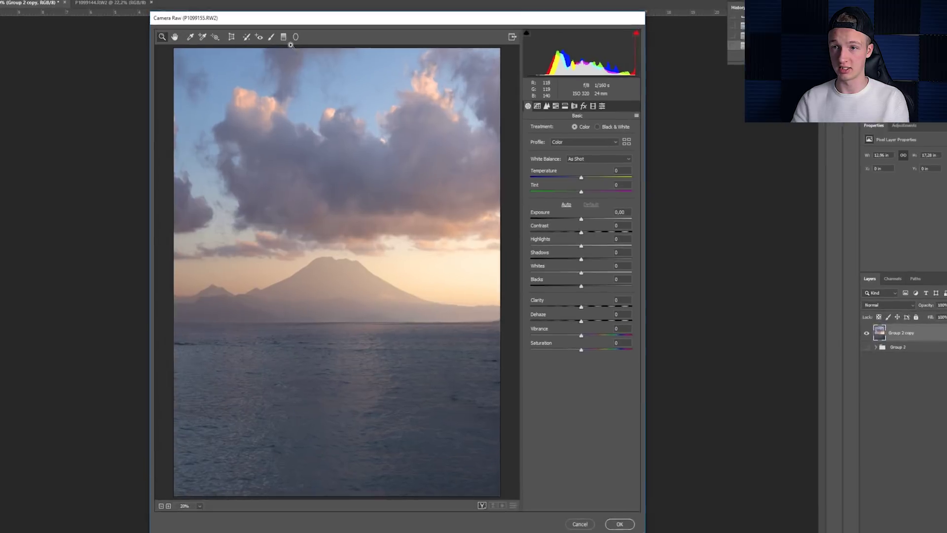
- Draw a vertical graduated filter from the upper sky down to the lower clouds, reset its local corrections, and set exposure to -0.60
key(g)
drag(322, 97, 323, 225)
right_click(275, 107)
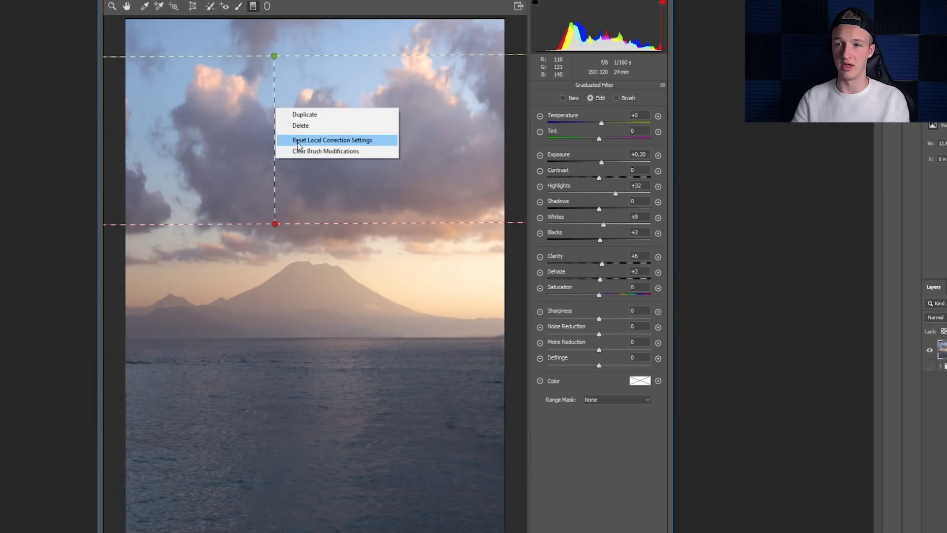
click(321, 139)
drag(599, 162, 595, 166)
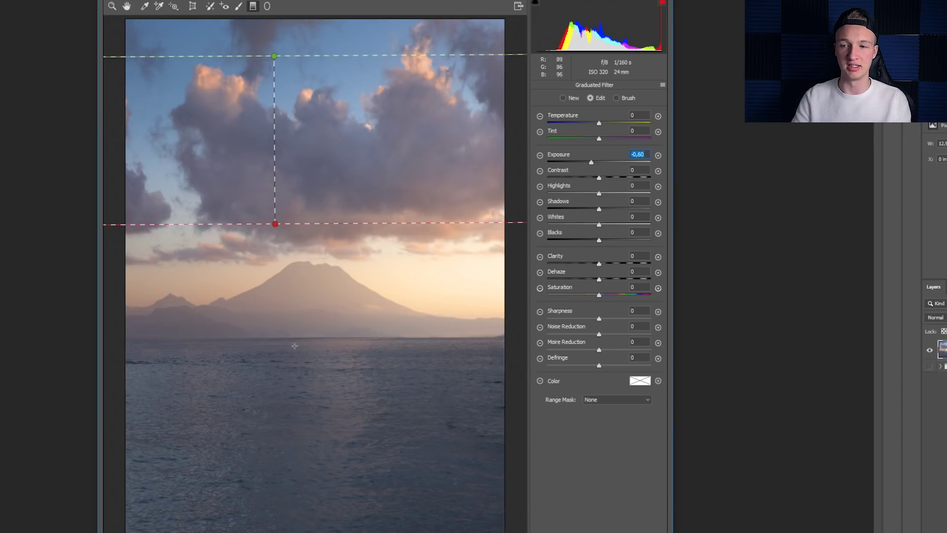
- Draw a graduated filter from the water up to the volcano's summit, reset its local corrections, and set clarity to +16 and exposure to +0.30
drag(310, 364, 309, 269)
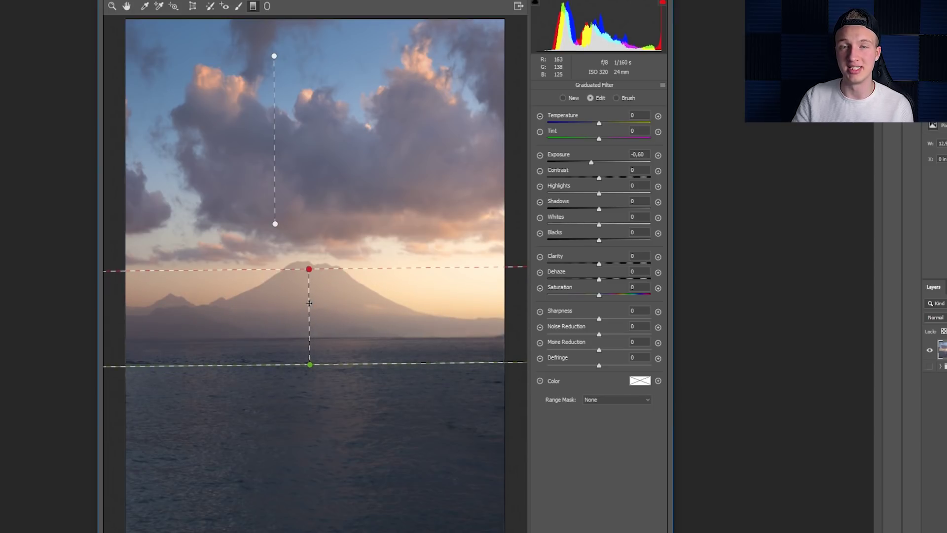
right_click(309, 303)
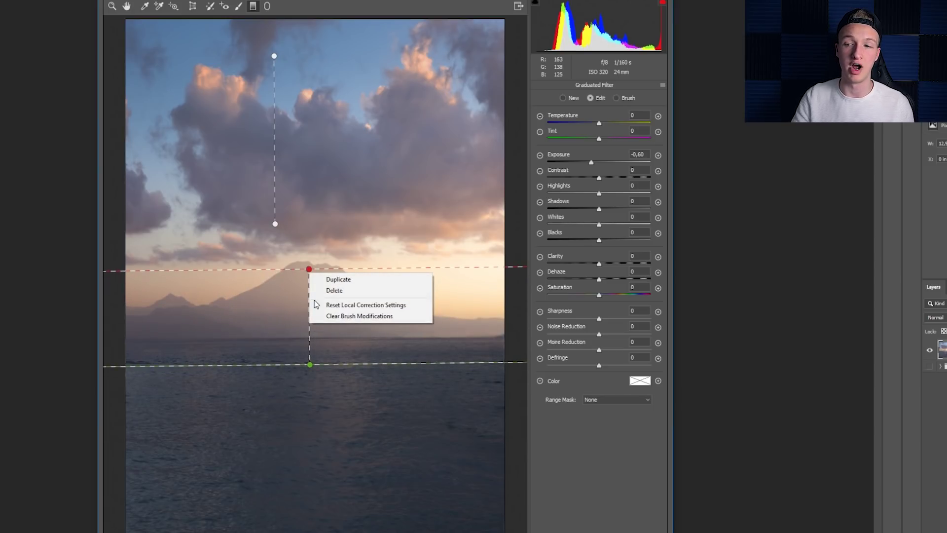
click(345, 305)
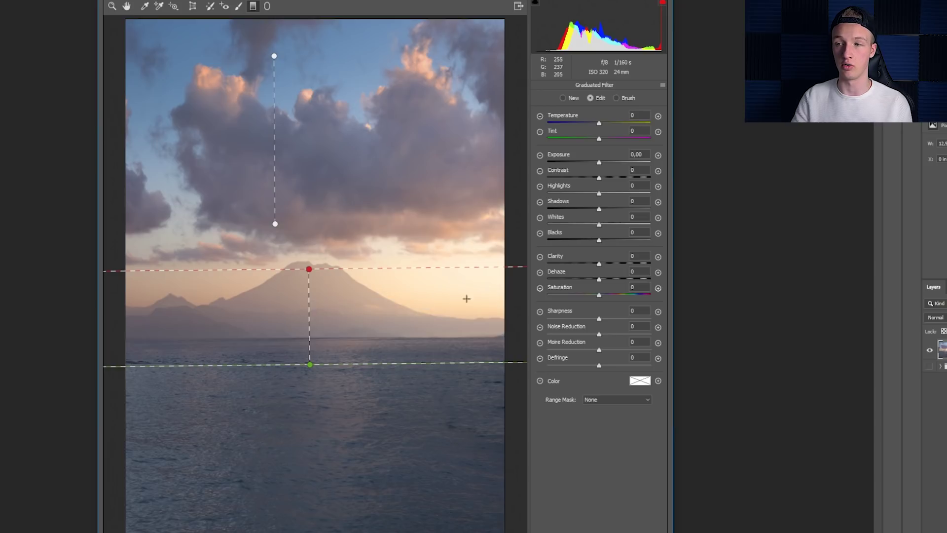
drag(599, 263, 610, 270)
drag(600, 163, 606, 164)
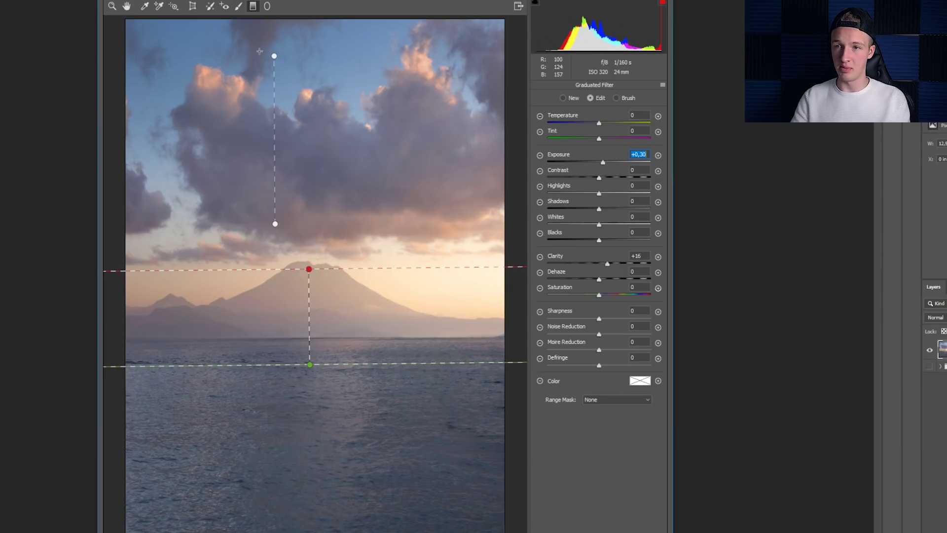
- Add a large radial filter centred on the bright sky beside the volcano, reset it, and set exposure +0.15, dehaze -13 and a slightly warmer temperature
click(267, 7)
mouse_move(444, 264)
mouse_down()
mouse_move(407, 312)
mouse_move(461, 271)
mouse_up()
right_click(443, 287)
click(509, 297)
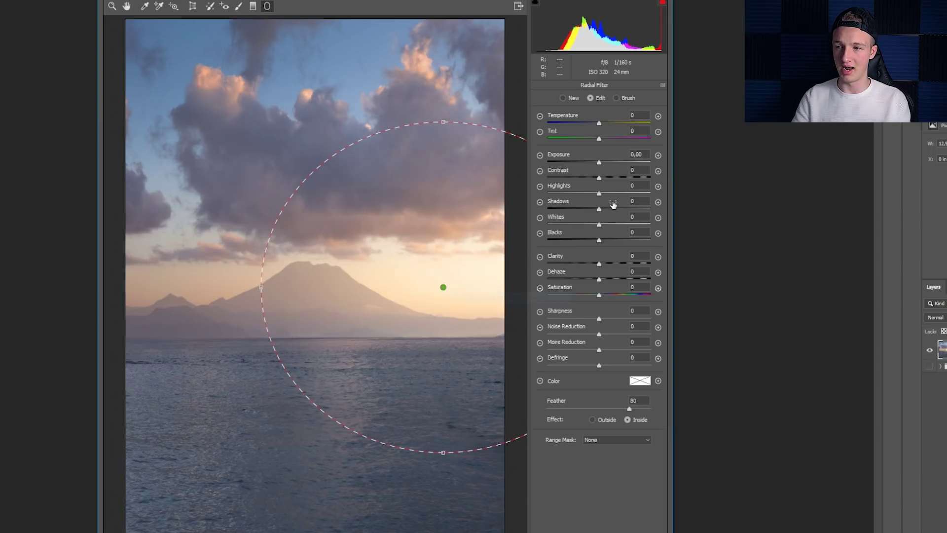
drag(600, 163, 602, 163)
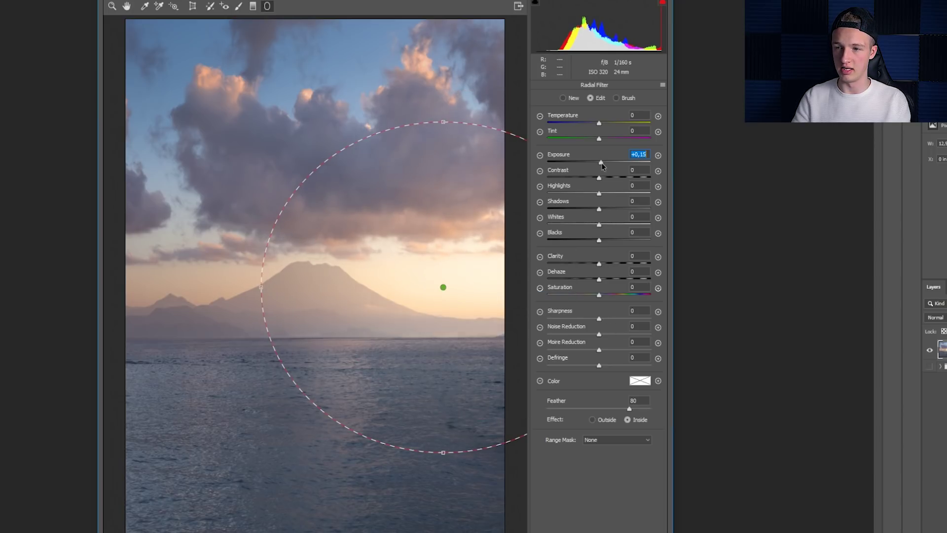
drag(599, 279, 592, 280)
drag(599, 124, 602, 126)
drag(442, 287, 442, 296)
- Duplicate the radial filter, reset the copy's local corrections, and make it affect the outside with exposure at -0.30
right_click(443, 296)
click(465, 282)
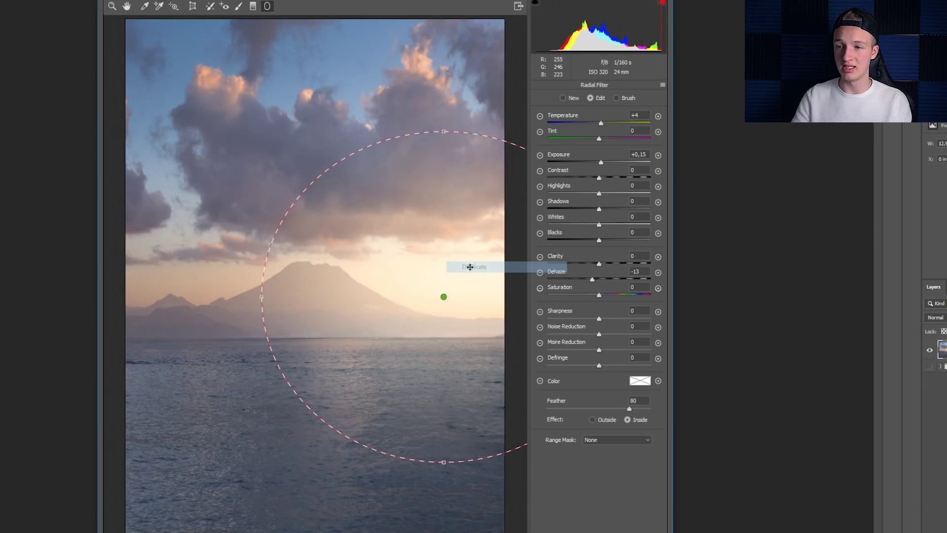
right_click(444, 297)
click(467, 308)
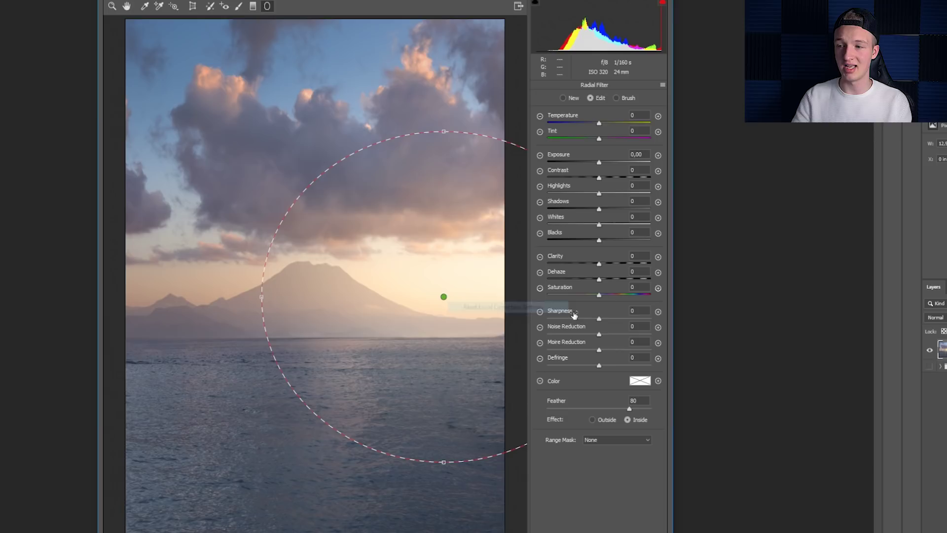
click(593, 419)
drag(598, 163, 595, 162)
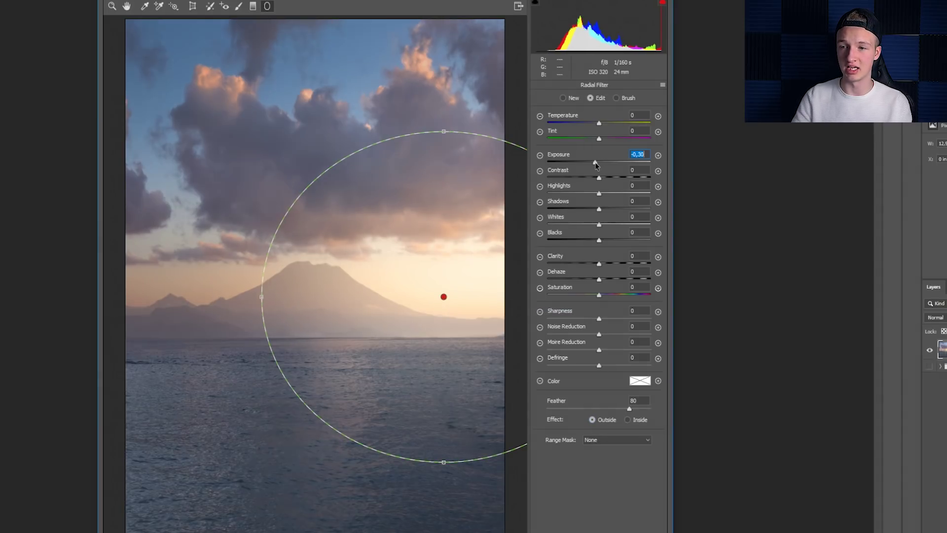
- Return to the Basic adjustments, raise clarity and dehaze slightly, and fine-tune the tonal sliders including highlights and whites
click(127, 6)
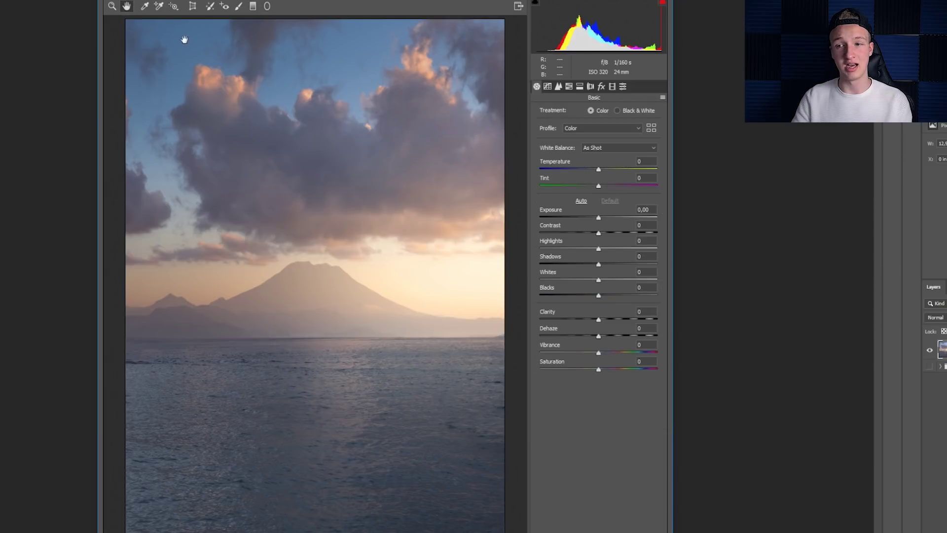
drag(599, 319, 605, 320)
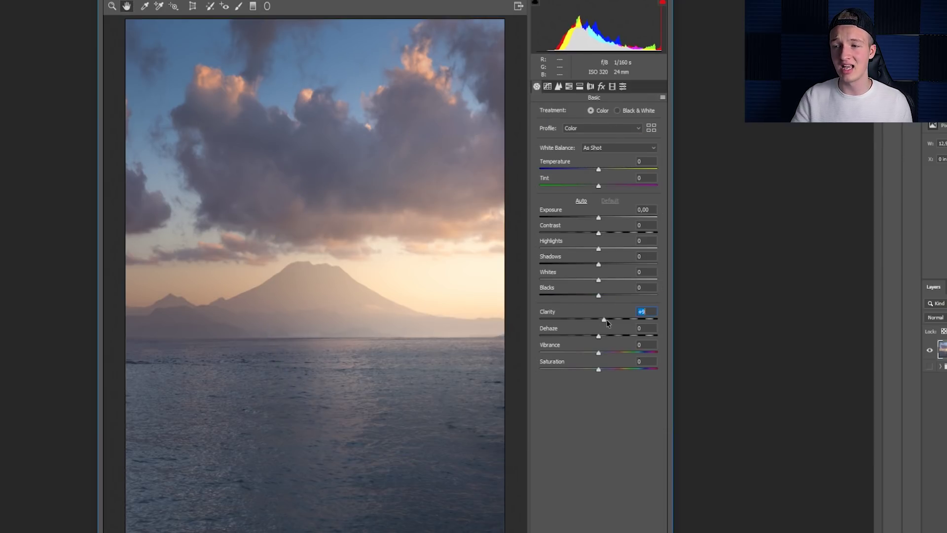
drag(598, 336, 601, 336)
mouse_move(598, 248)
mouse_down()
mouse_move(603, 264)
mouse_move(606, 233)
mouse_up()
drag(598, 280, 600, 280)
- Set the sharpening amount to 51 and luminance noise reduction to 16
click(559, 87)
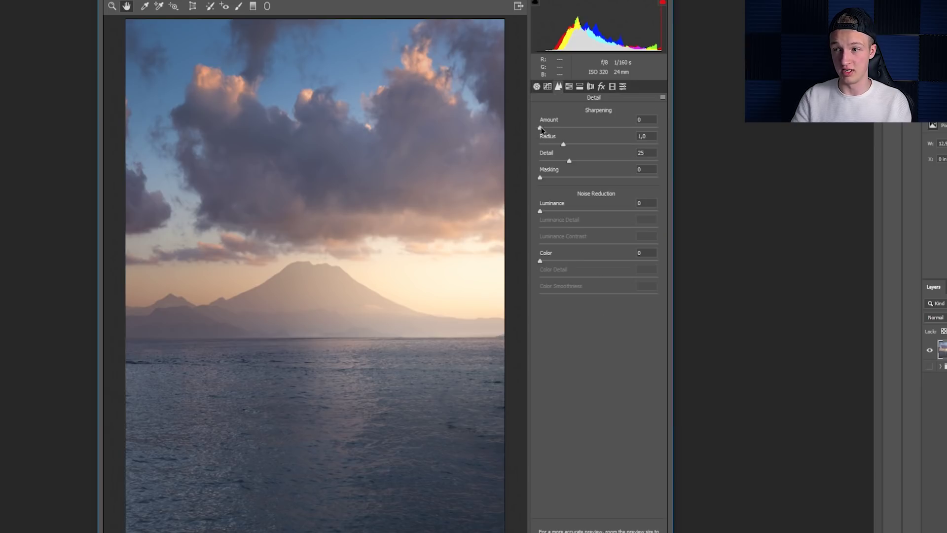
drag(578, 129, 581, 128)
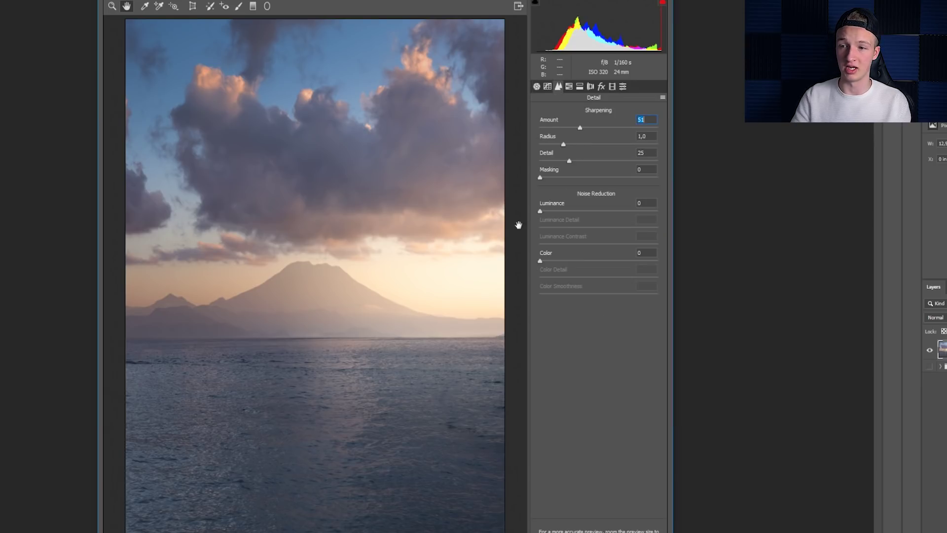
drag(540, 211, 559, 211)
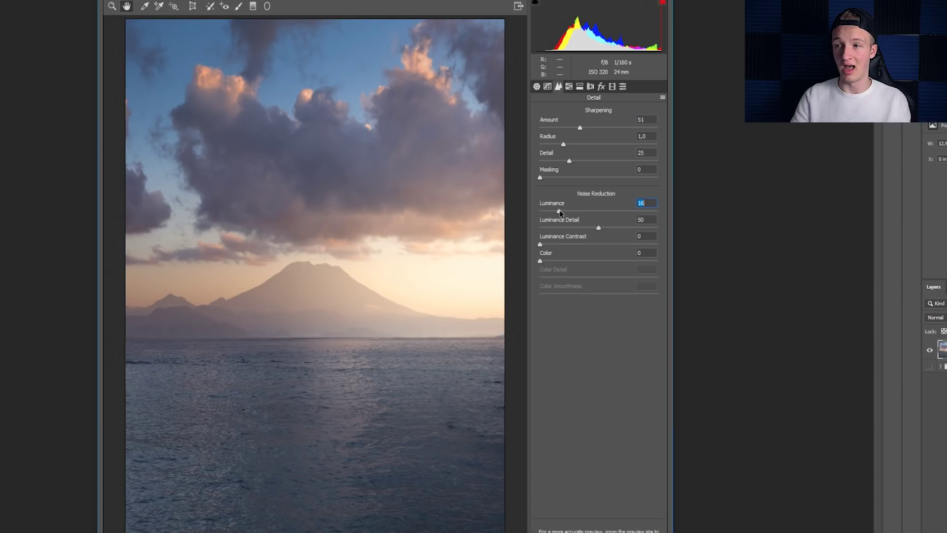
- Set the red primary hue to +6 in the calibration and apply the Camera Raw Filter
click(612, 86)
mouse_move(600, 183)
mouse_down()
mouse_move(504, 183)
mouse_move(616, 186)
mouse_move(605, 190)
mouse_up()
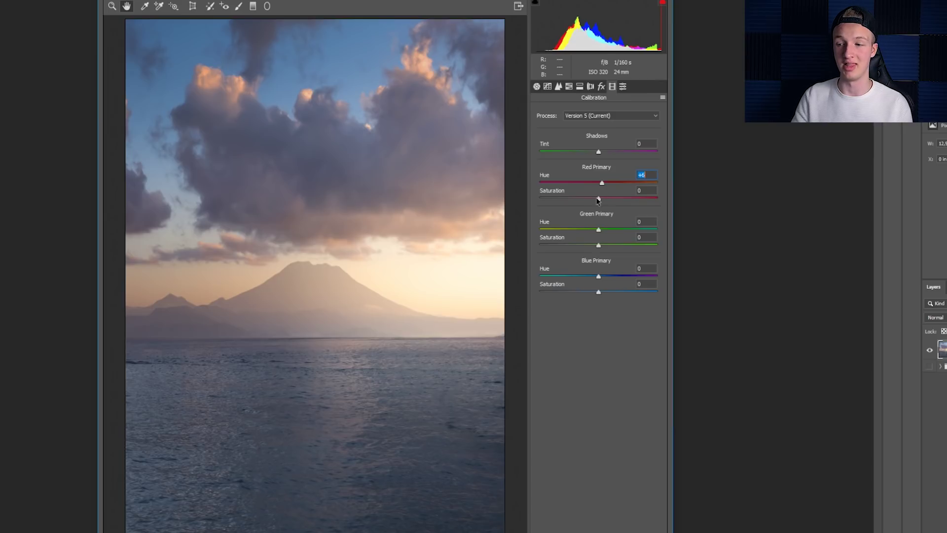
key(Return)
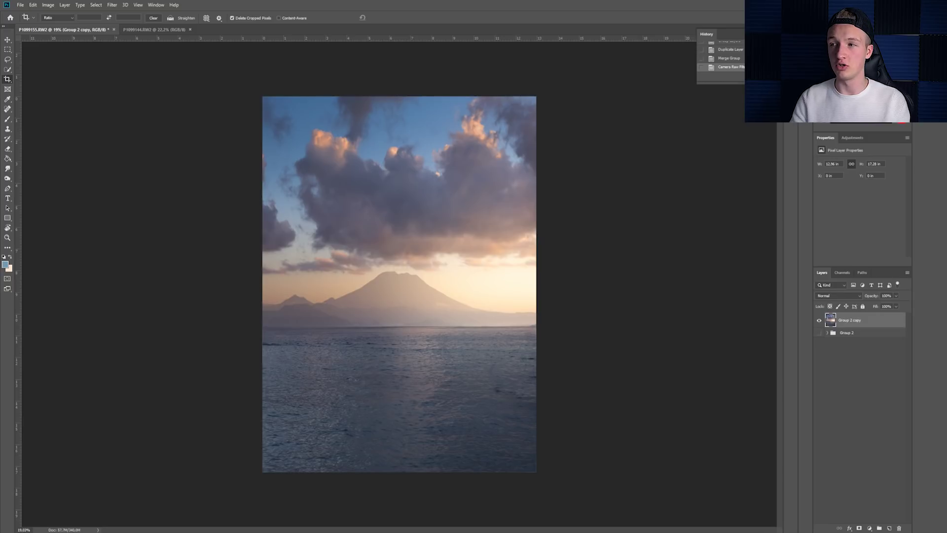
- Undo the Camera Raw Filter and convert the merged Group 2 copy layer to a smart object
key(ctrl+z)
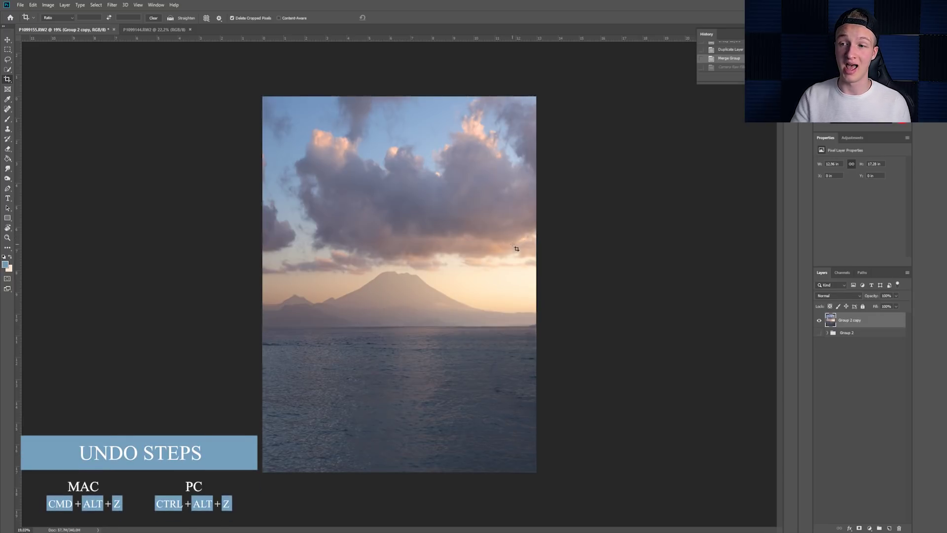
right_click(870, 321)
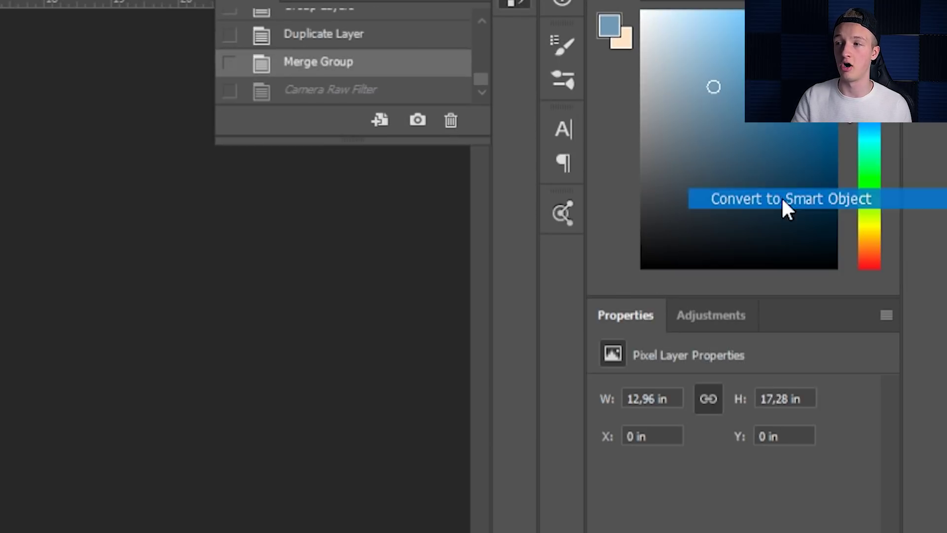
click(875, 100)
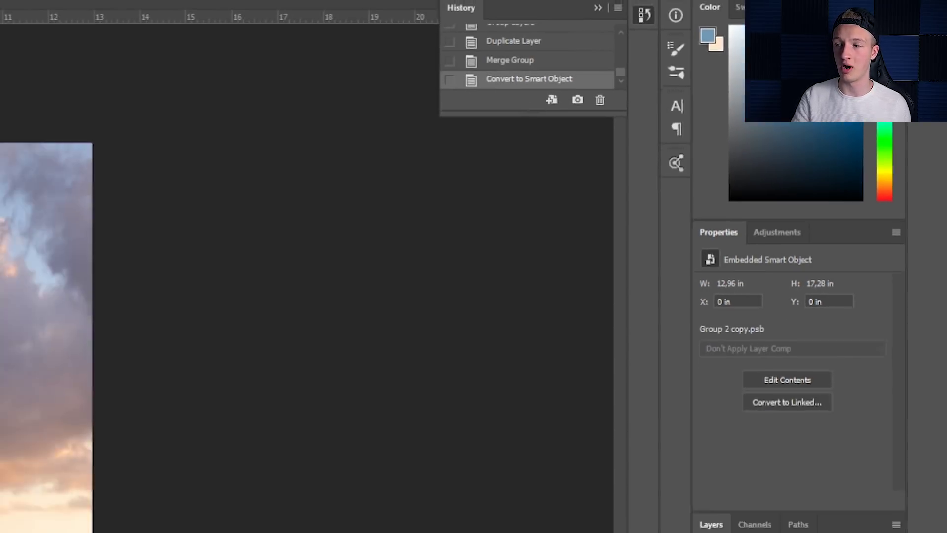
right_click(877, 320)
click(849, 376)
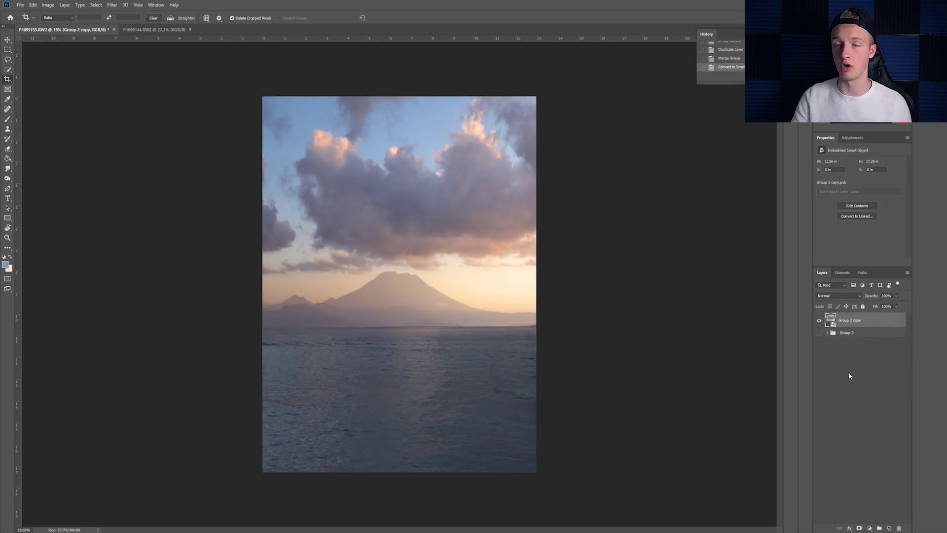
- Apply the Camera Raw Filter to the smart object with exposure +0.40, contrast +10, highlights -53, shadows +26 and slightly raised whites, and reopen its settings
click(118, 5)
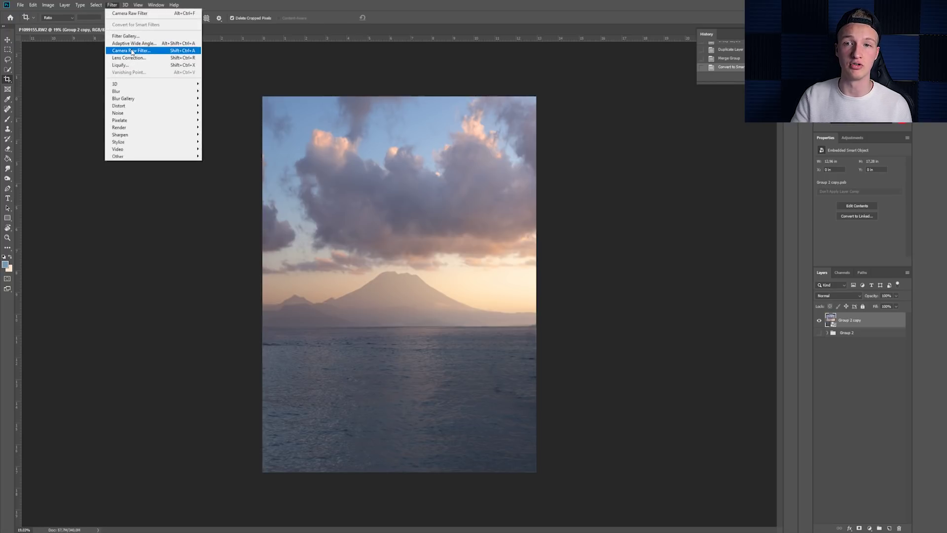
click(168, 51)
drag(567, 220, 574, 267)
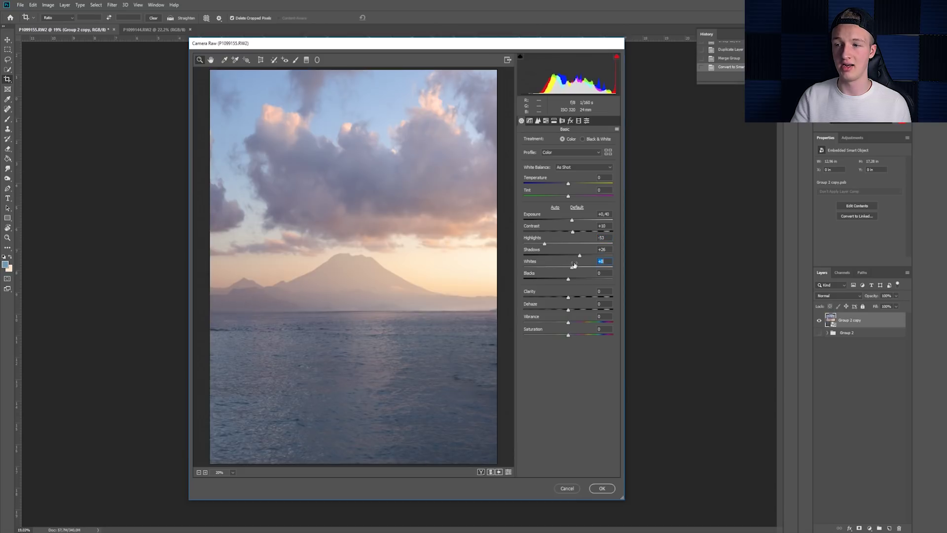
click(601, 488)
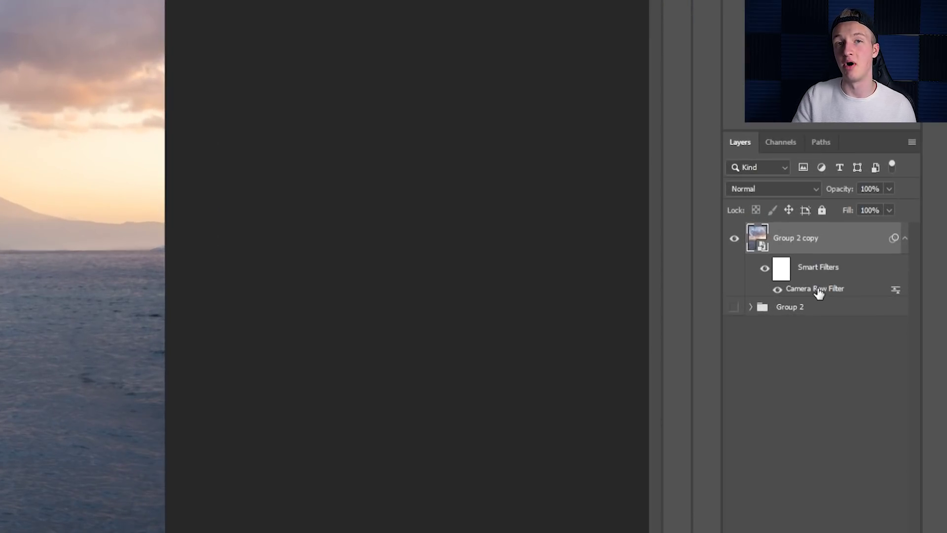
double_click(816, 289)
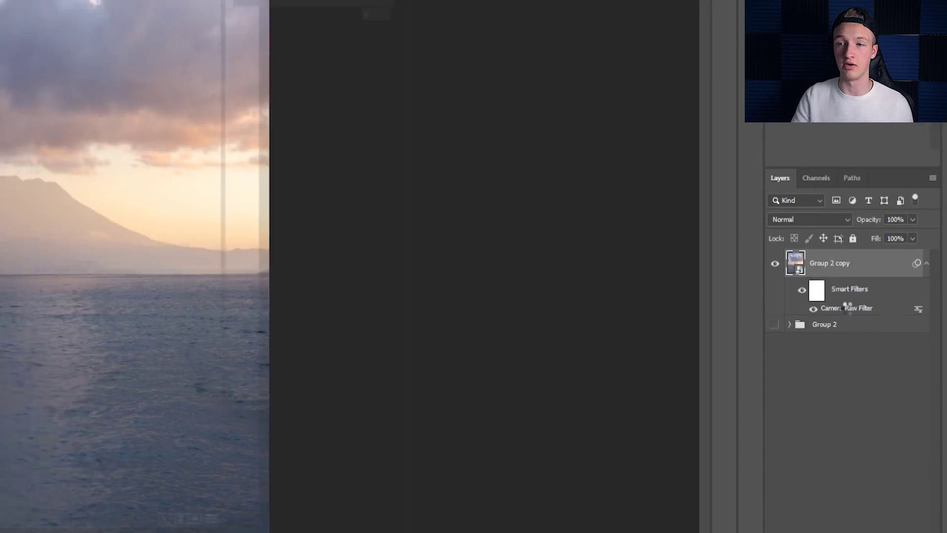